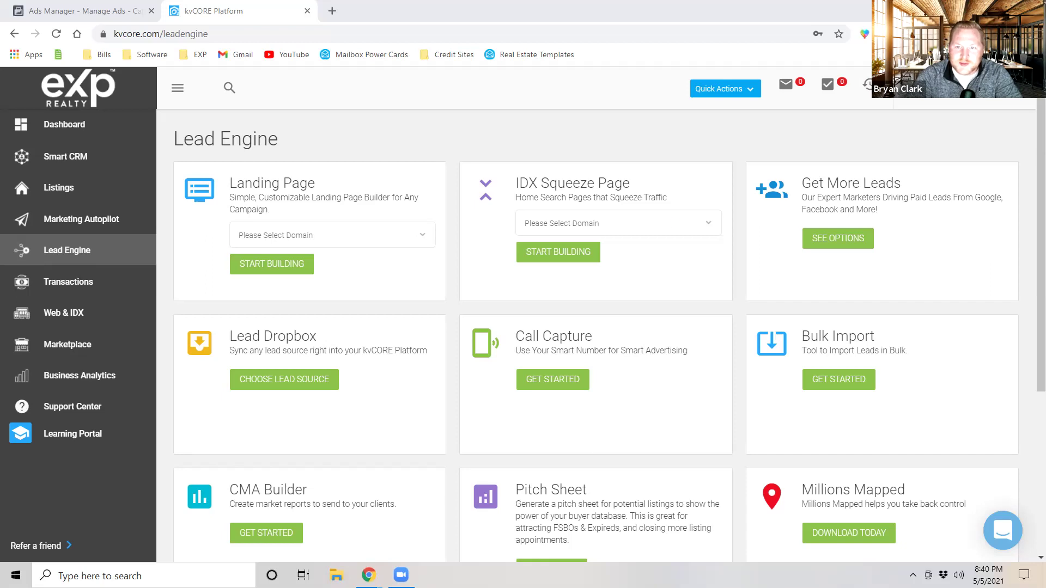
Step: Start an IDX squeeze page on kwtherealtor.com using the Seller Squeeze form
left_click(706, 223)
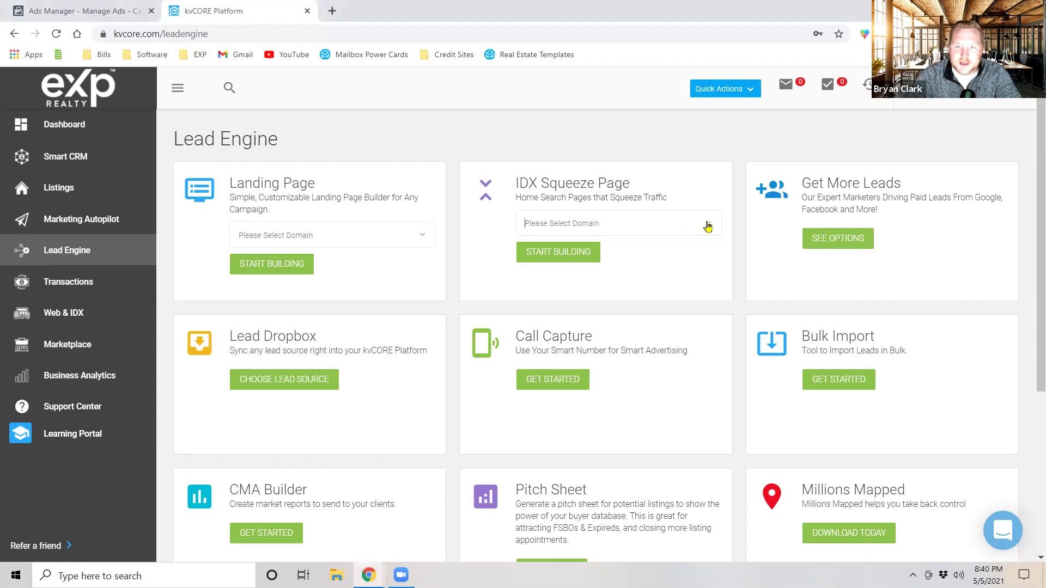
left_click(571, 251)
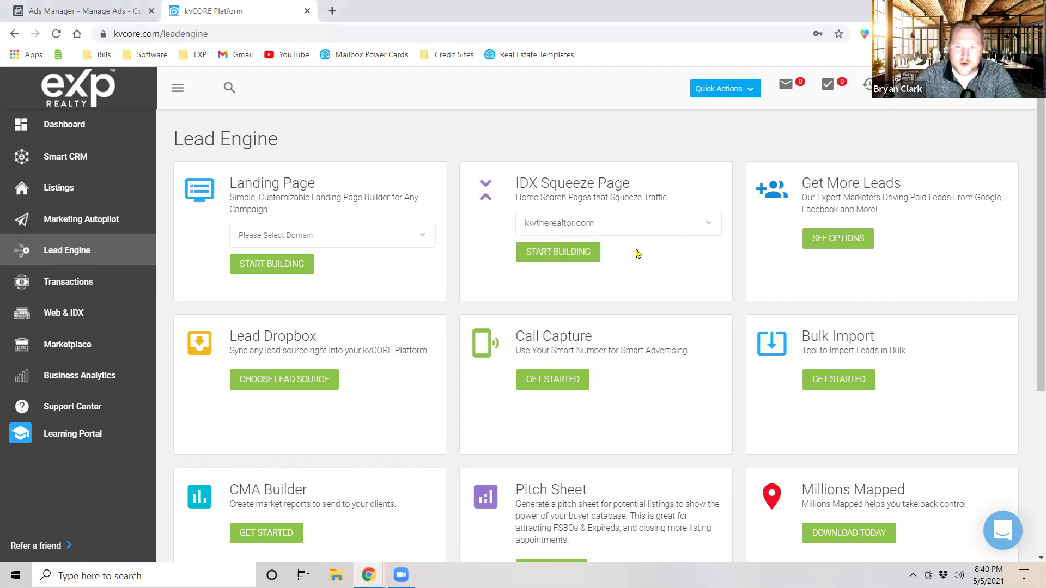
left_click(537, 254)
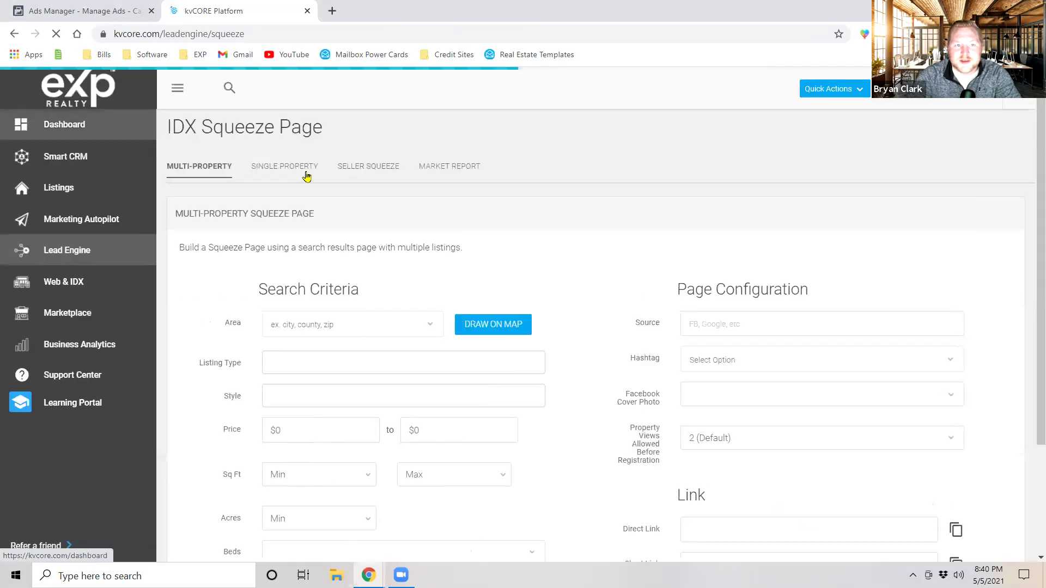
left_click(296, 167)
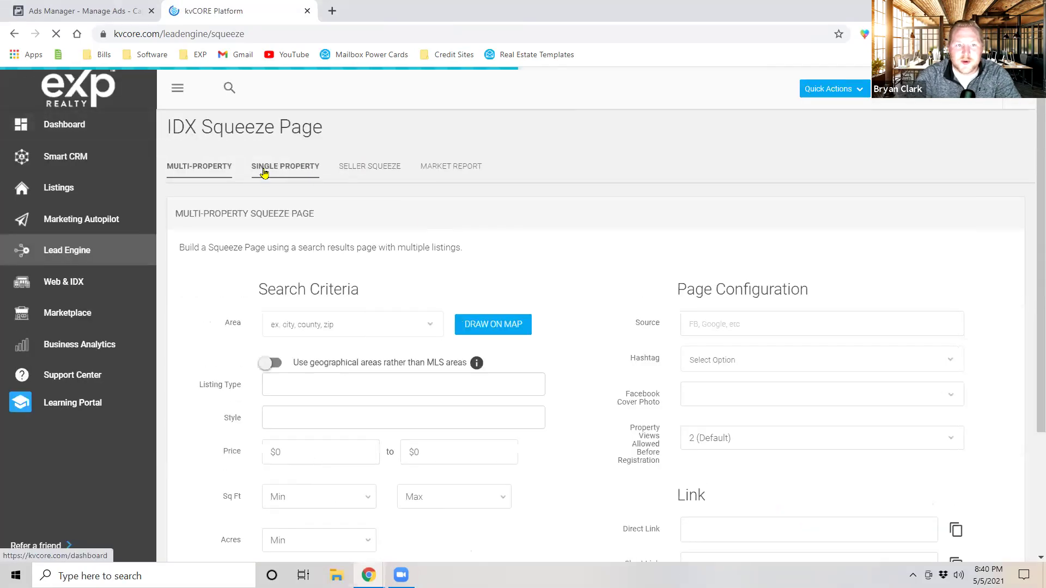
left_click(371, 167)
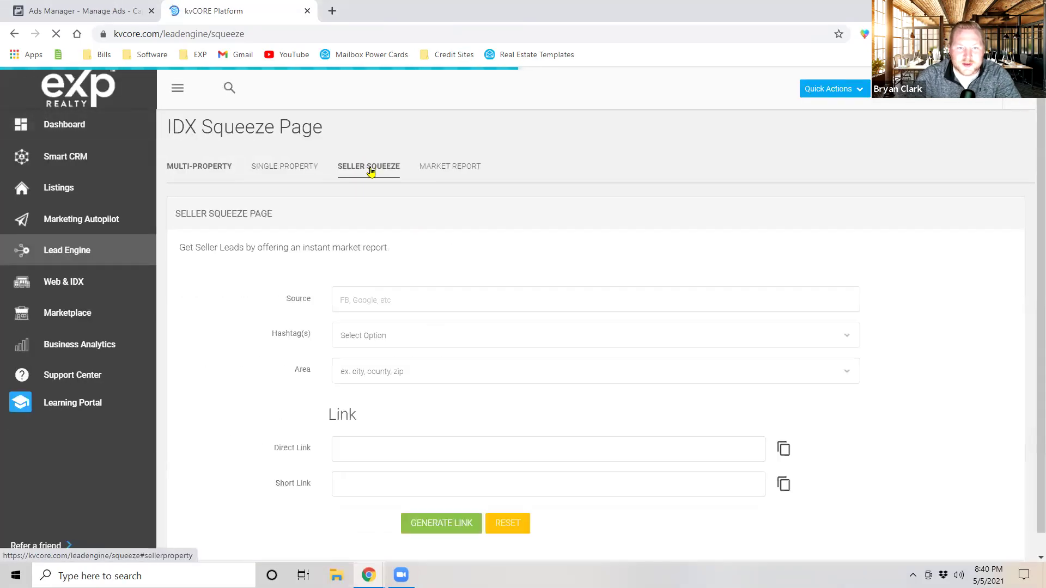
Step: Set the lead source to FB Seller and tag incoming leads with zseller
left_click(425, 299)
type("F")
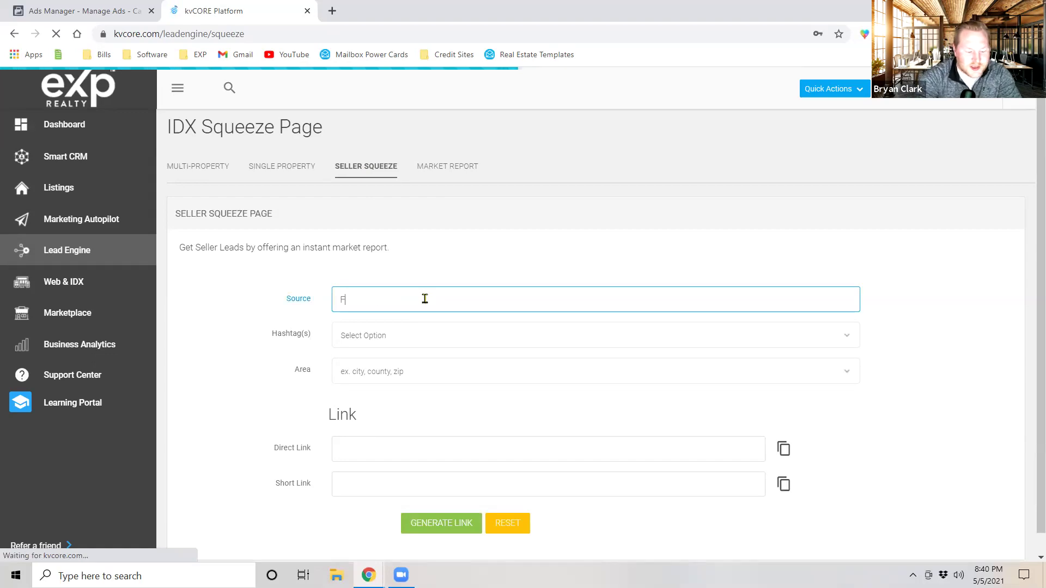
type("B SE")
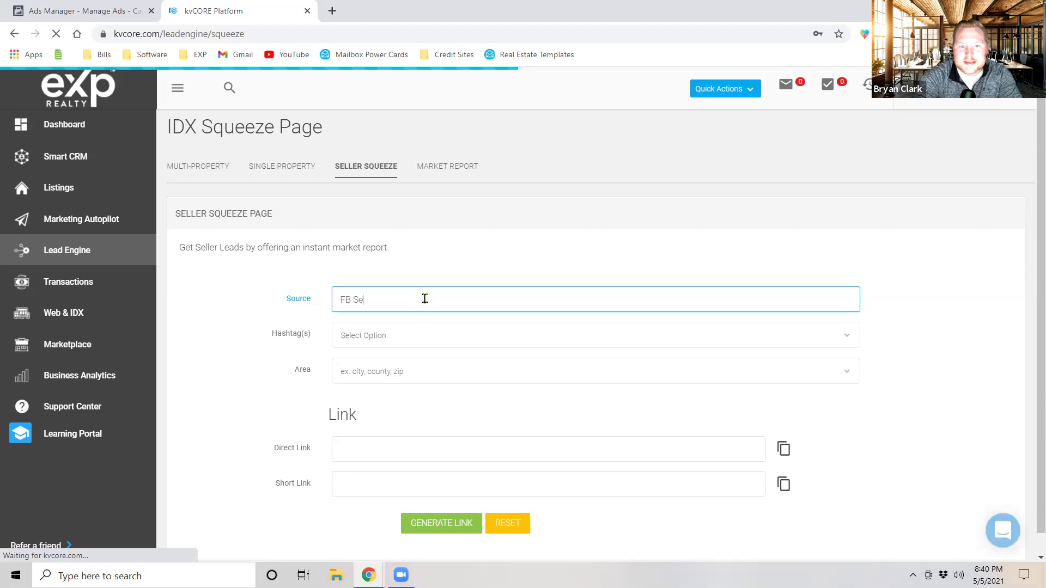
type("eller")
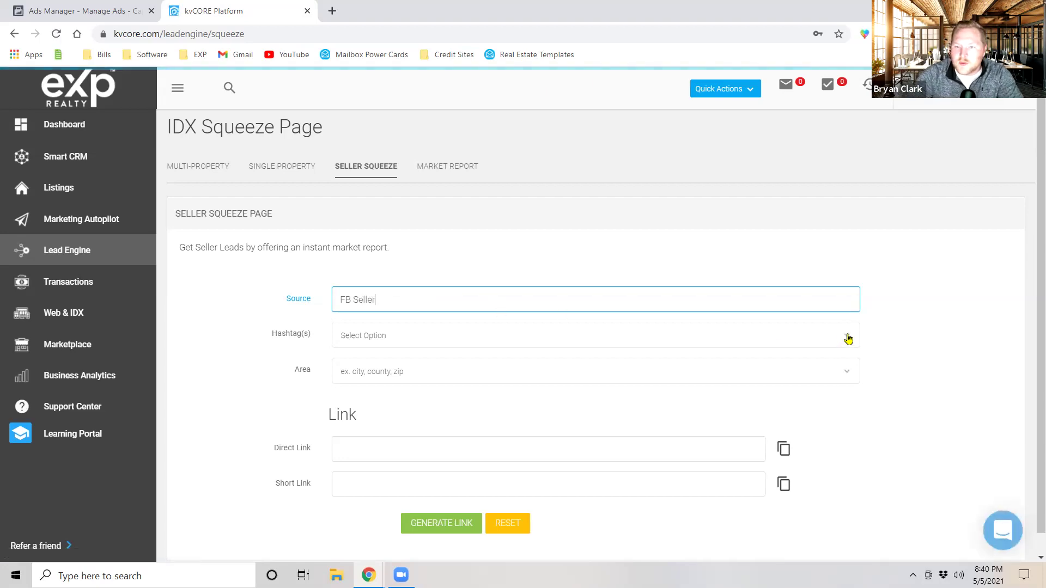
left_click(808, 336)
type("Seller")
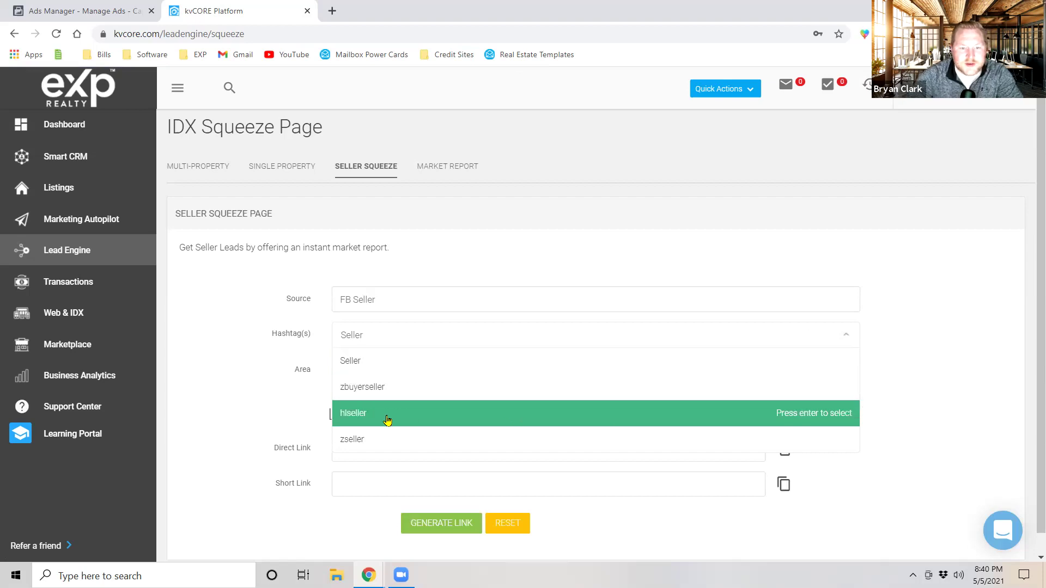
left_click(387, 438)
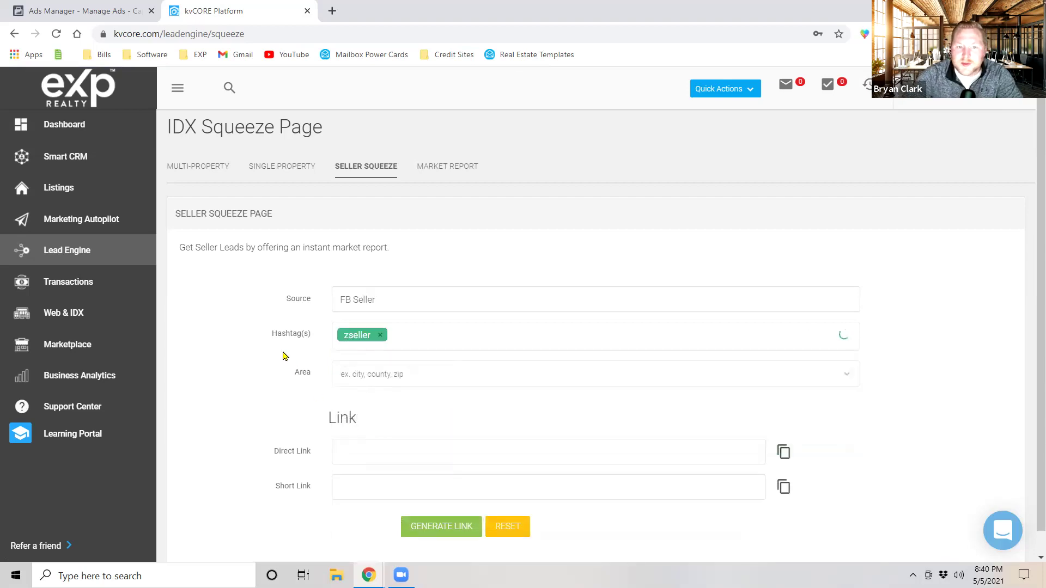
Step: Set the area to county:Lake, generate the links and copy the Direct Link
left_click(400, 375)
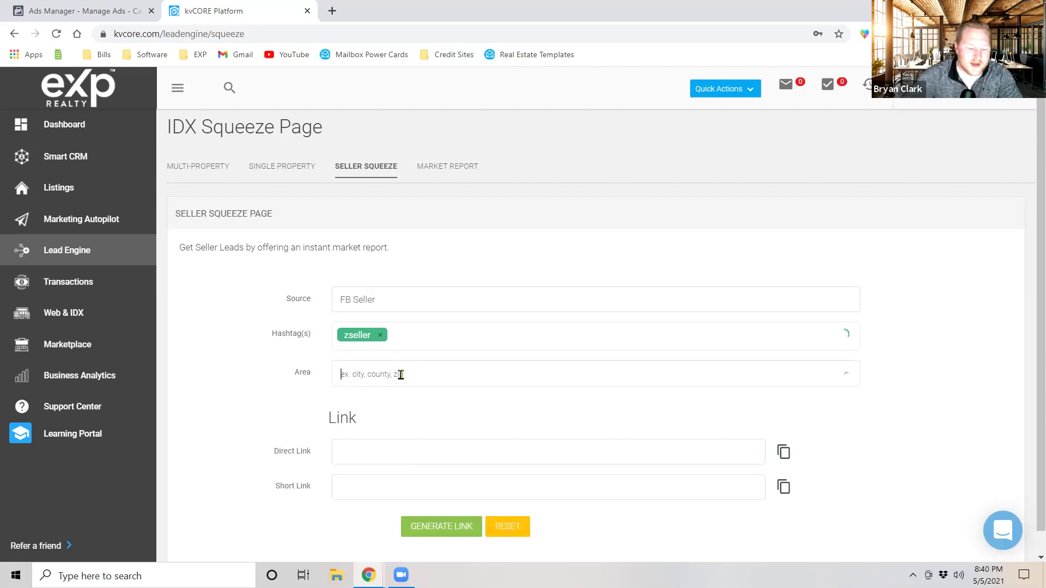
type("lake")
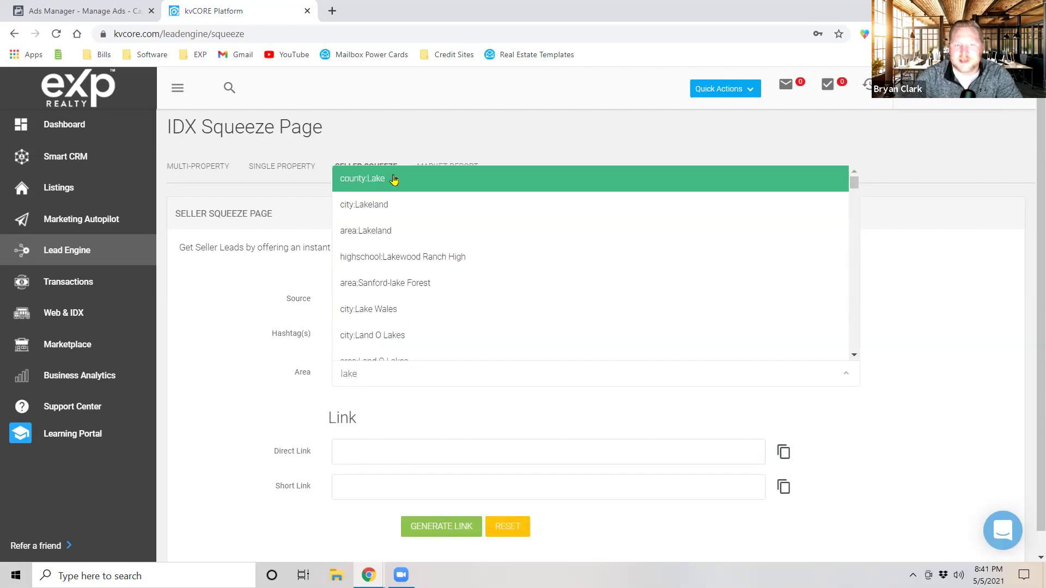
left_click(394, 181)
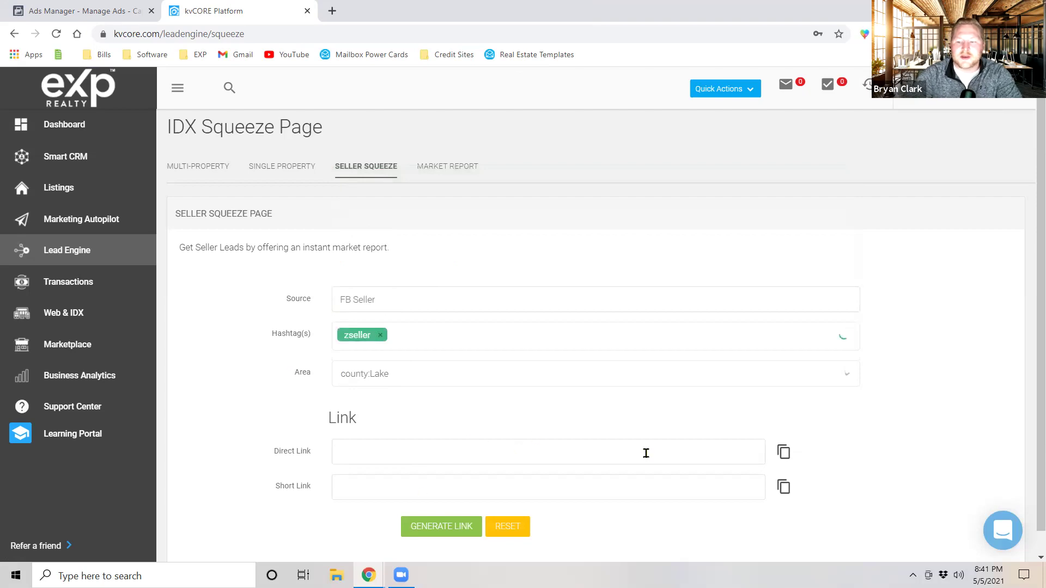
left_click(437, 532)
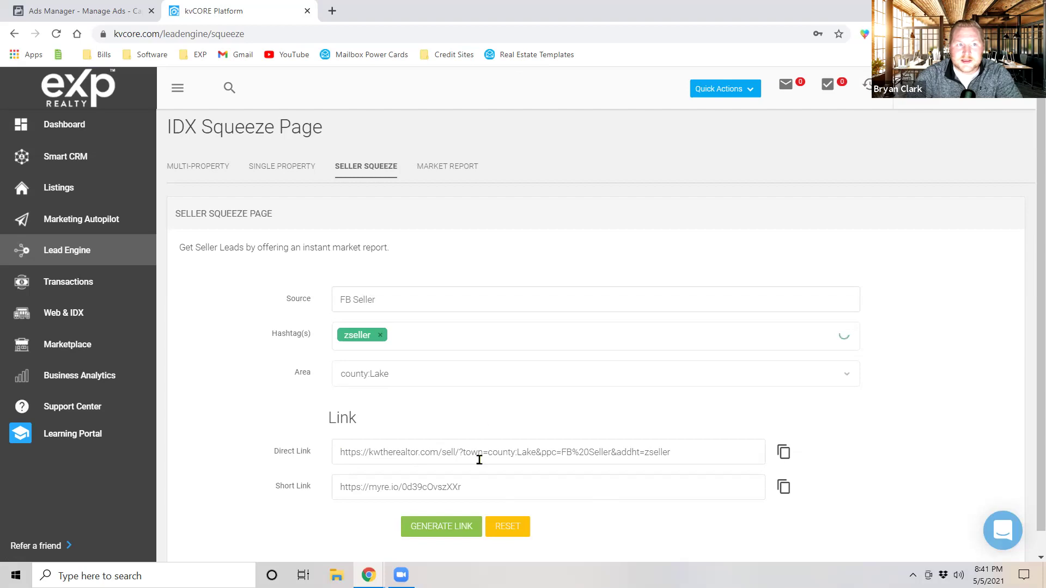
left_click(783, 452)
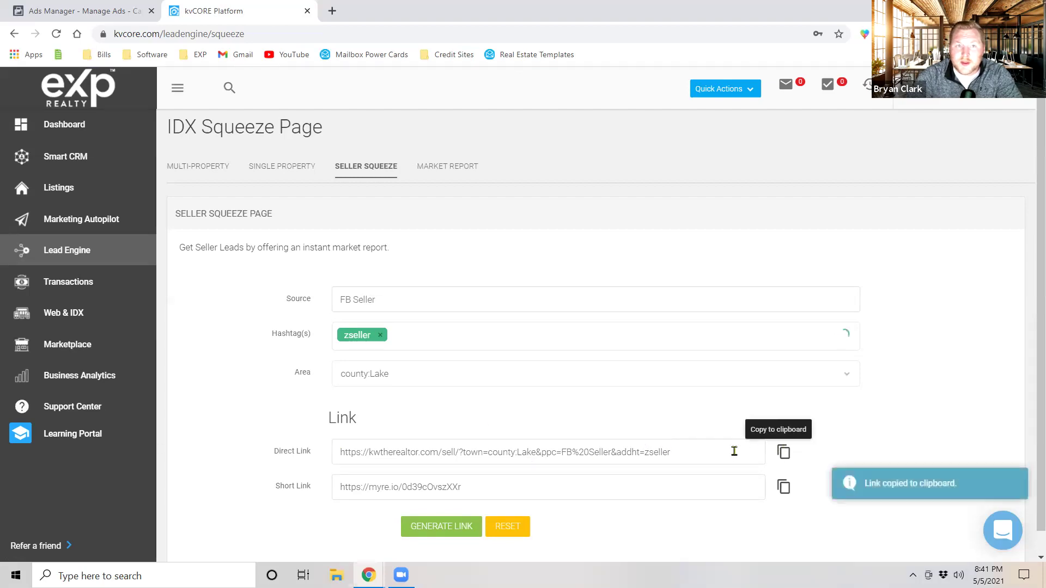
Step: Load the copied seller squeeze link in a new browser tab
left_click(332, 11)
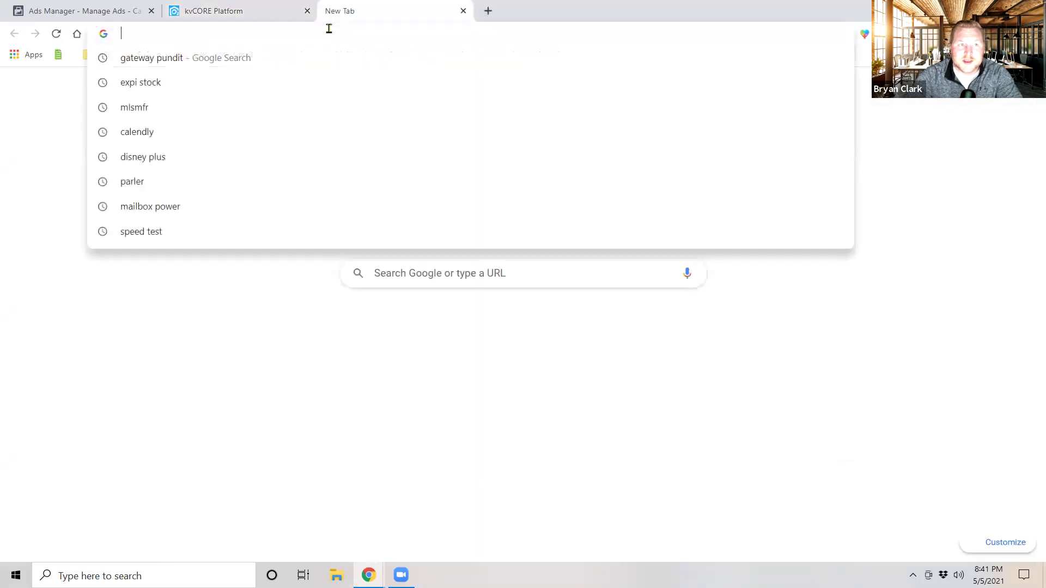
key("ctrl+v")
key("Return")
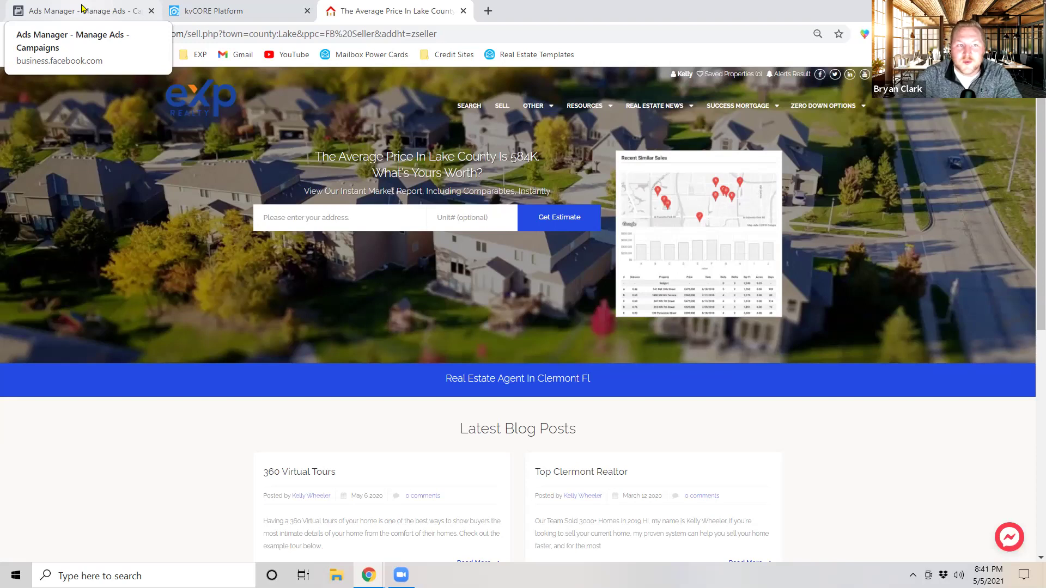
Step: Start a new Ads Manager campaign with the Traffic objective
left_click(81, 8)
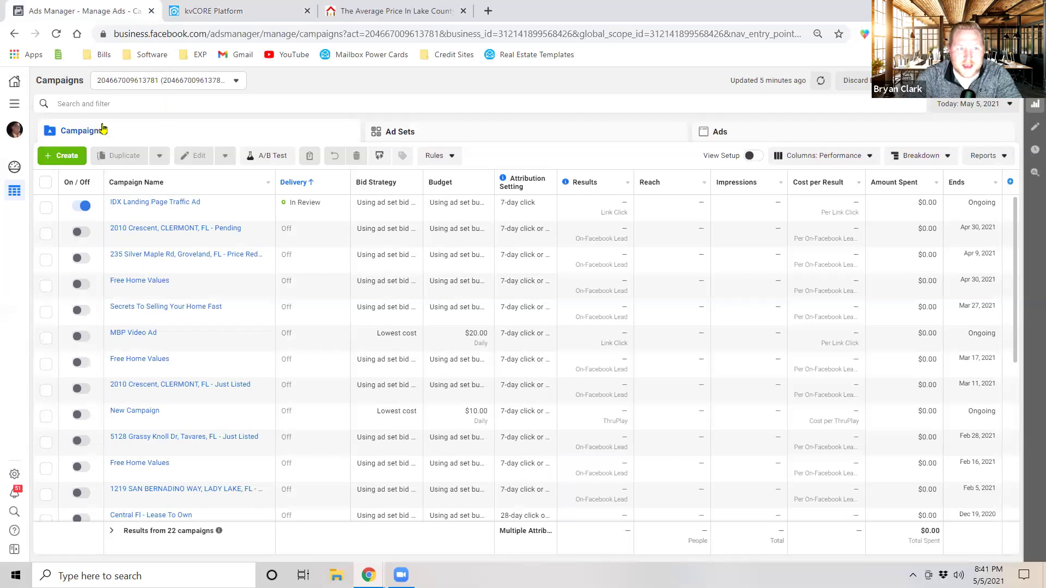
left_click(68, 161)
left_click(65, 158)
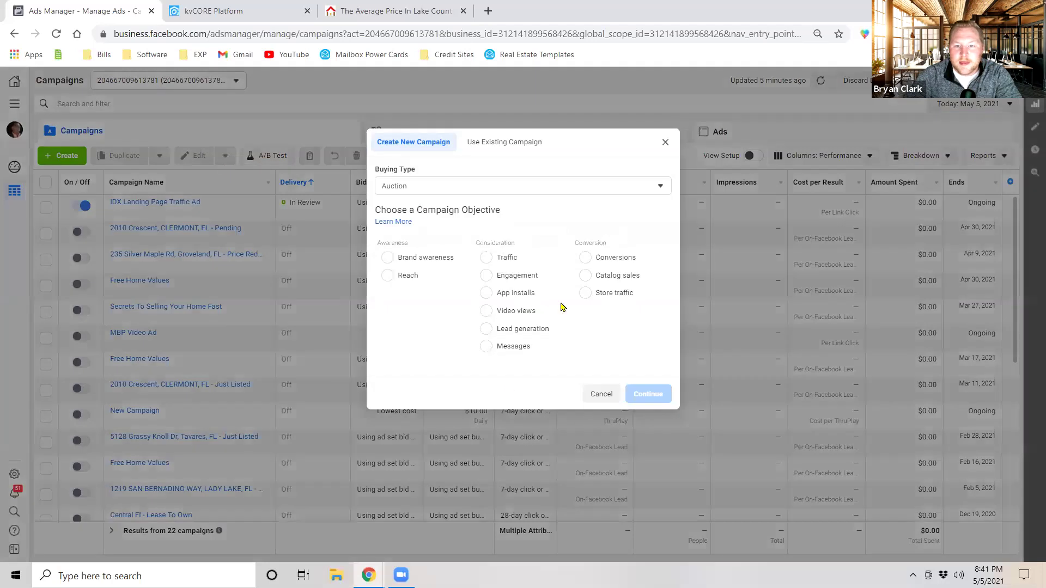
left_click(485, 259)
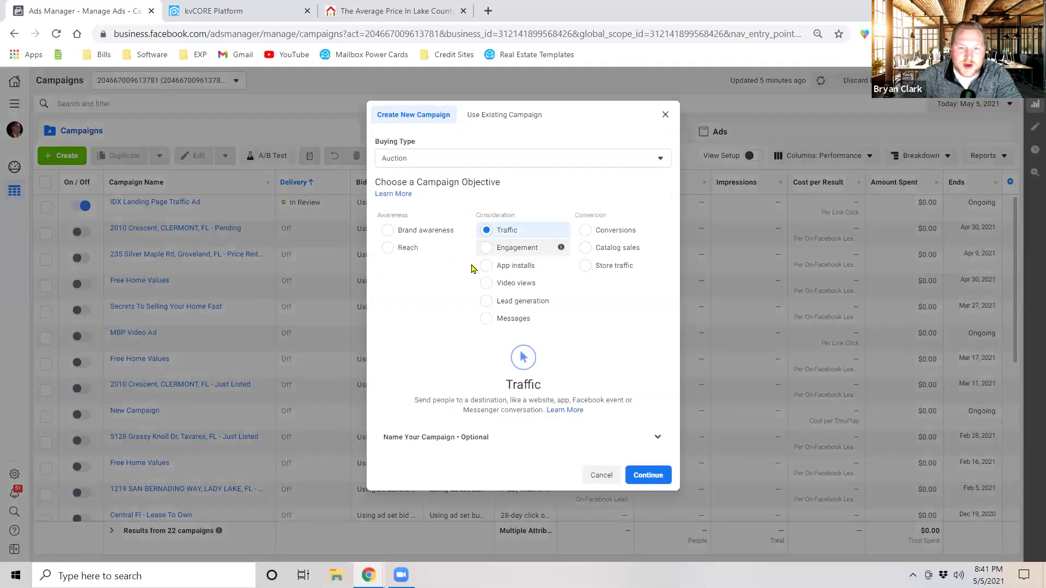
Step: Name the campaign, ad set and ad 'Seller Landing Page' and continue
left_click(654, 438)
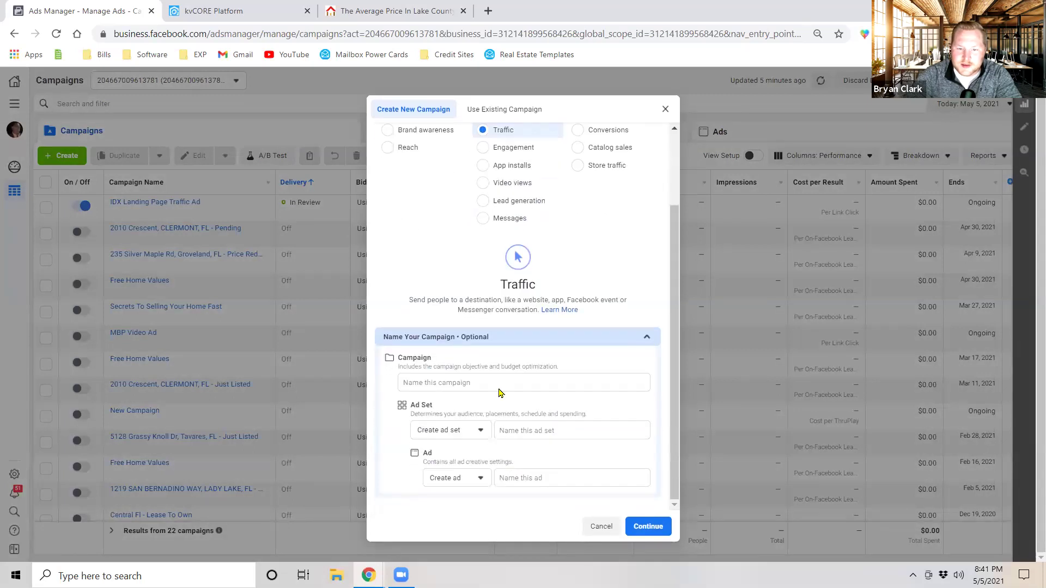
left_click(500, 388)
type("Seller Landing Page")
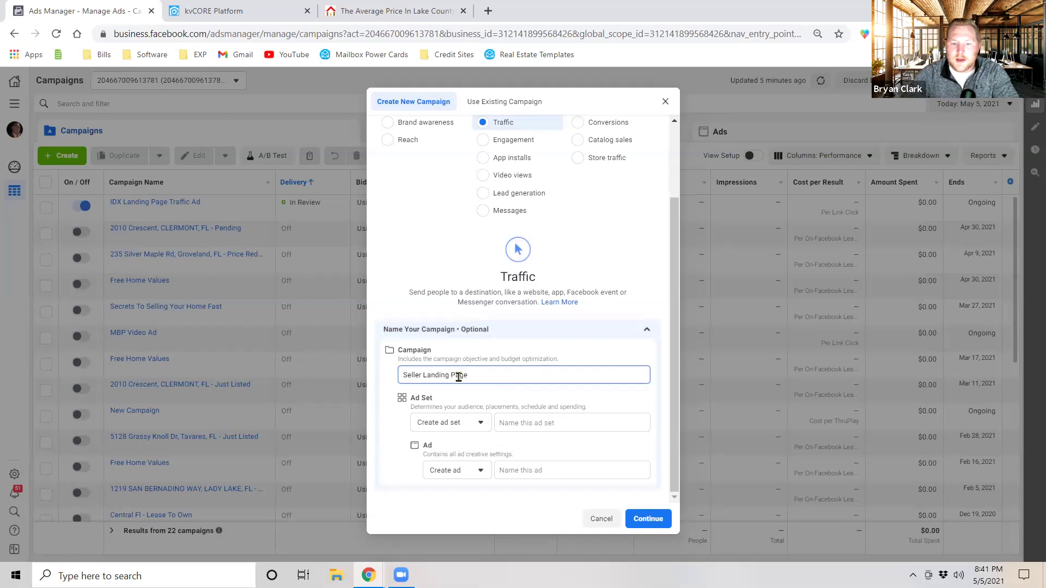
left_click_drag(468, 375, 384, 375)
left_click(552, 422)
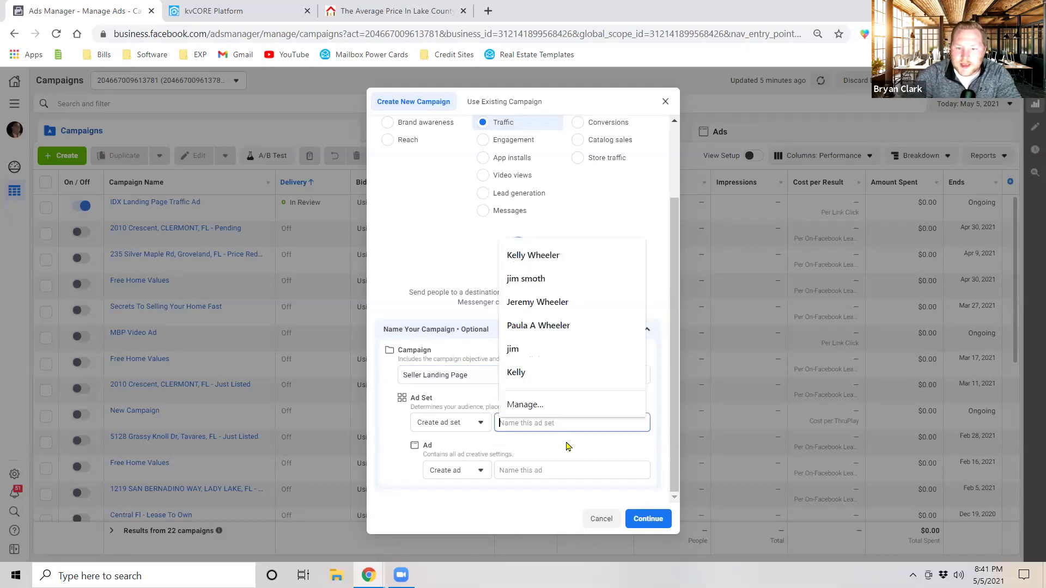
key("ctrl+v")
left_click(564, 470)
key("ctrl+v")
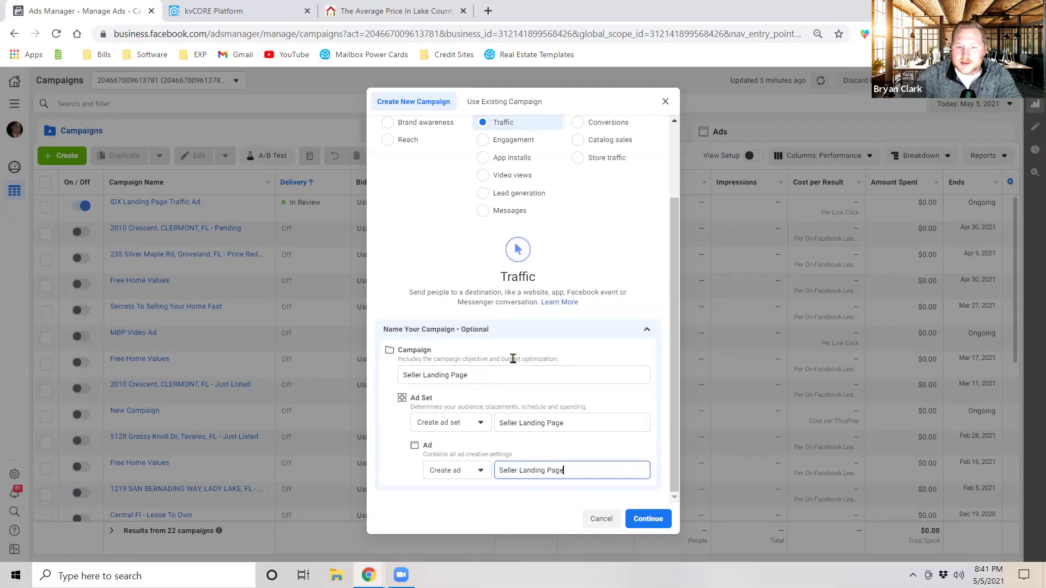
left_click(646, 519)
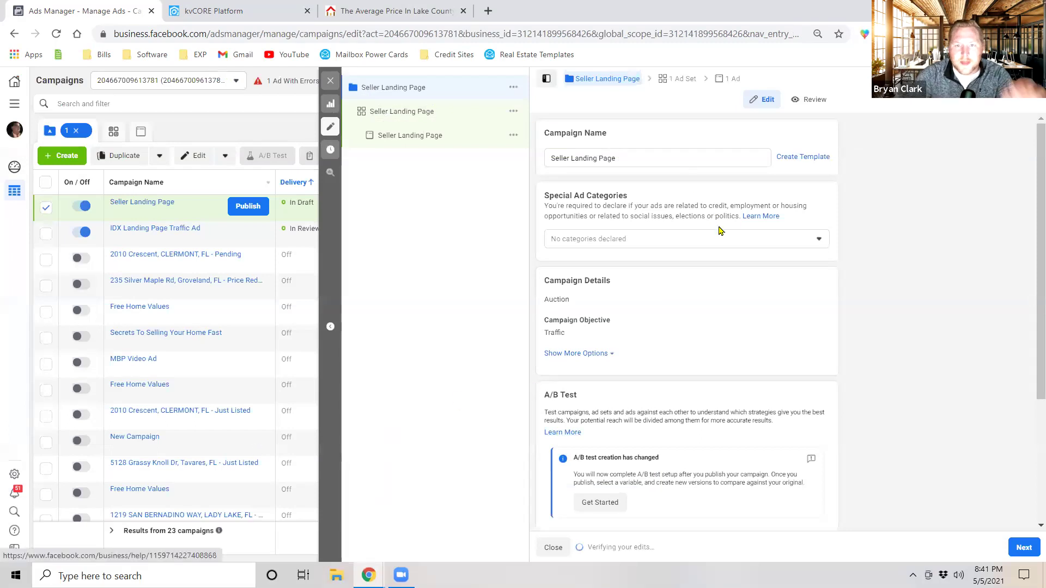
Step: Declare the campaign a Housing special ad category and set a $10.00 daily budget
left_click(820, 241)
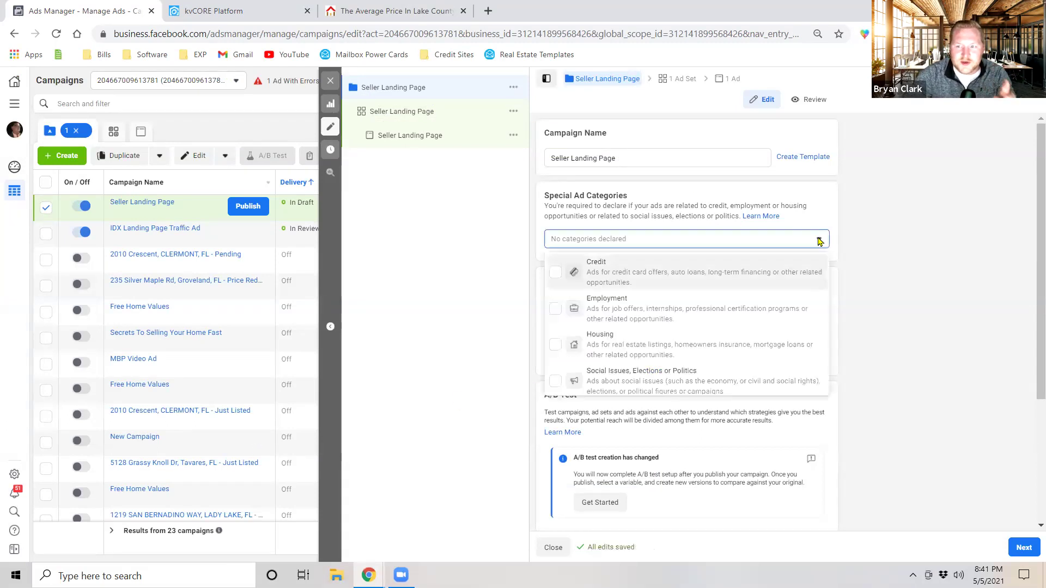
left_click(631, 350)
left_click(894, 273)
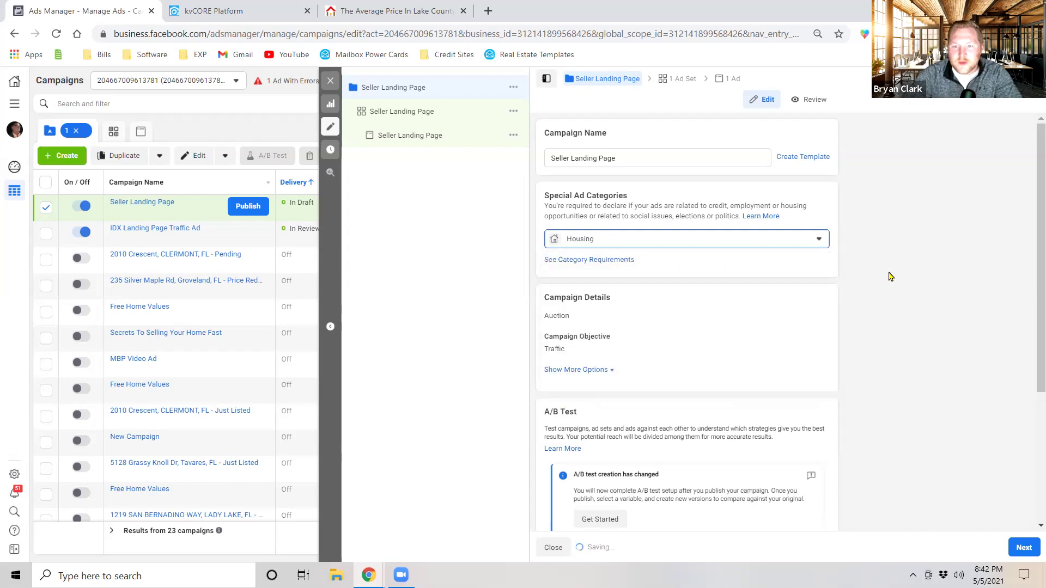
scroll(889, 288, "down", 4)
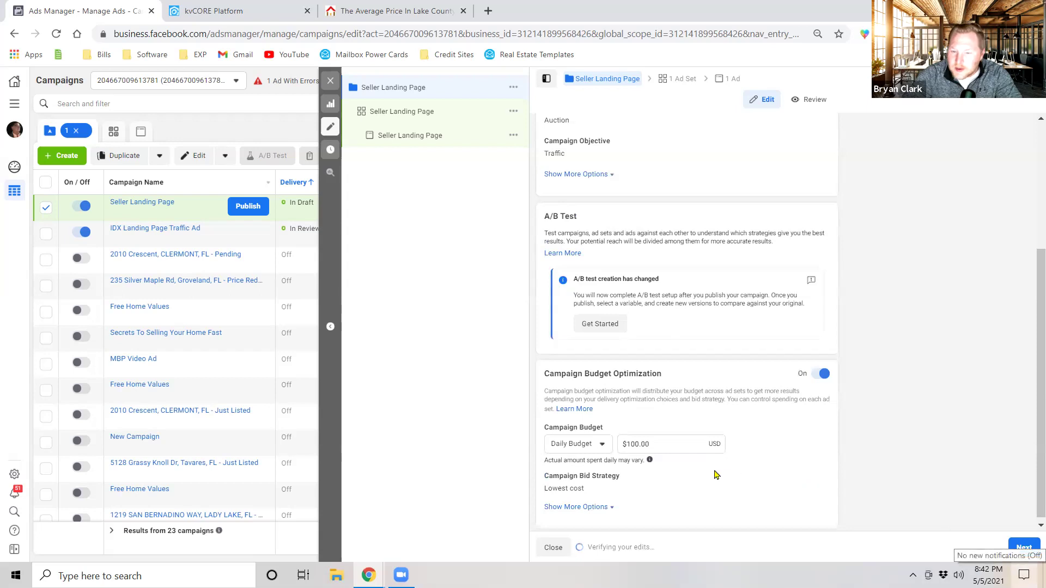
left_click(632, 444)
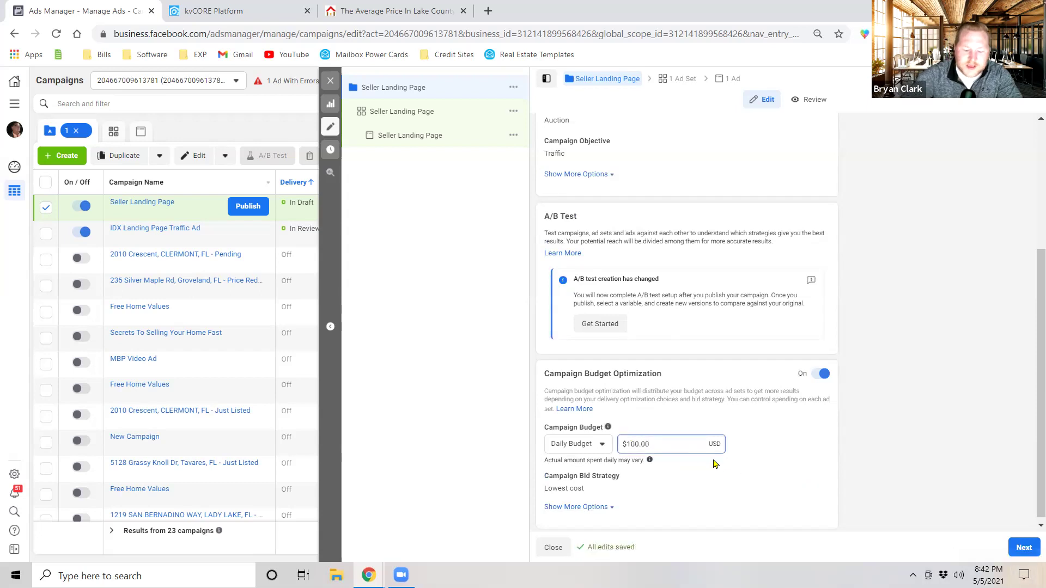
left_click(813, 438)
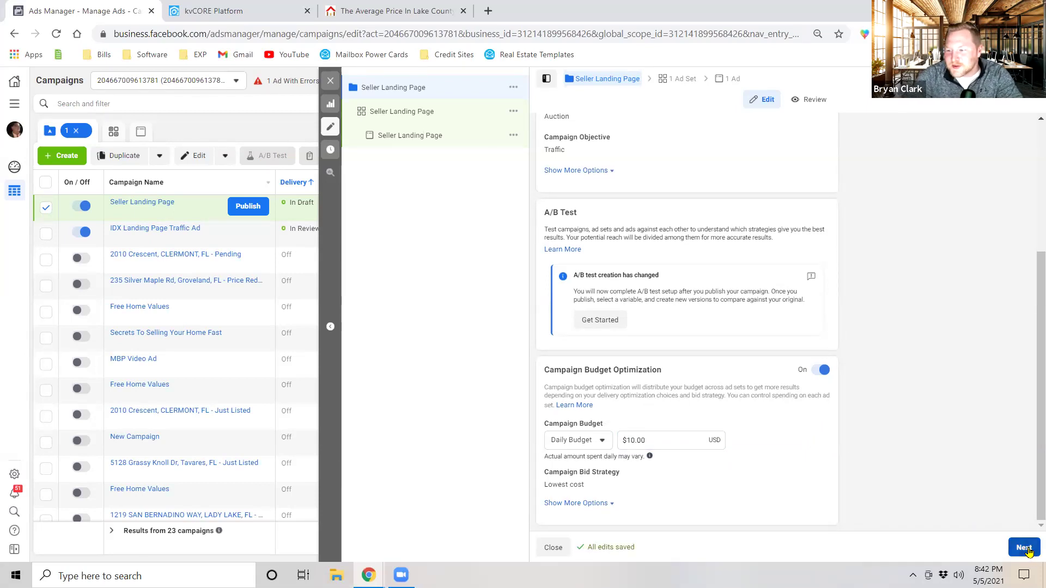
Step: Open the ad set's detailed targeting and add Zillow as an interest
left_click(1025, 548)
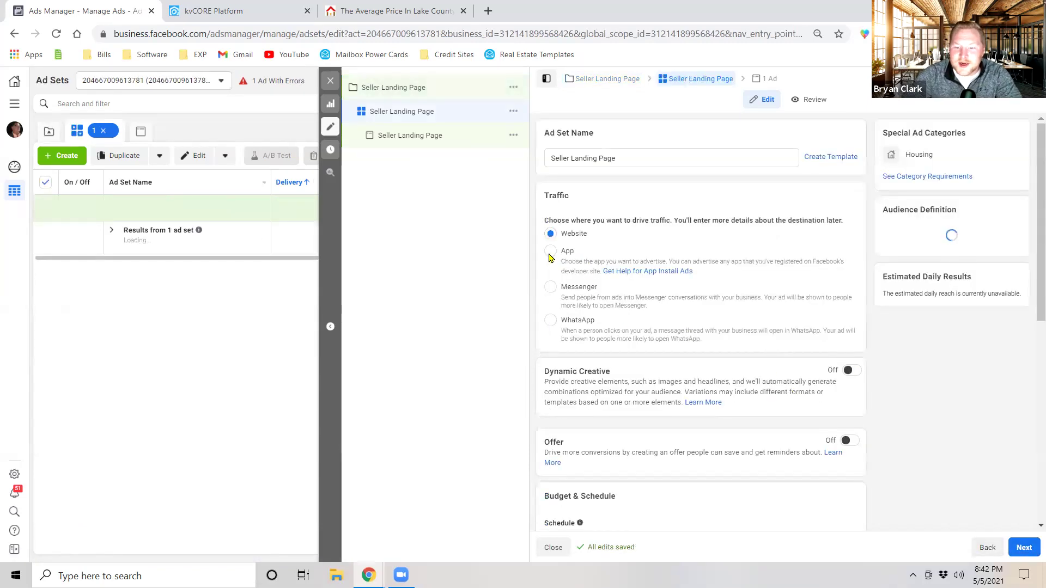
scroll(641, 303, "down", 1)
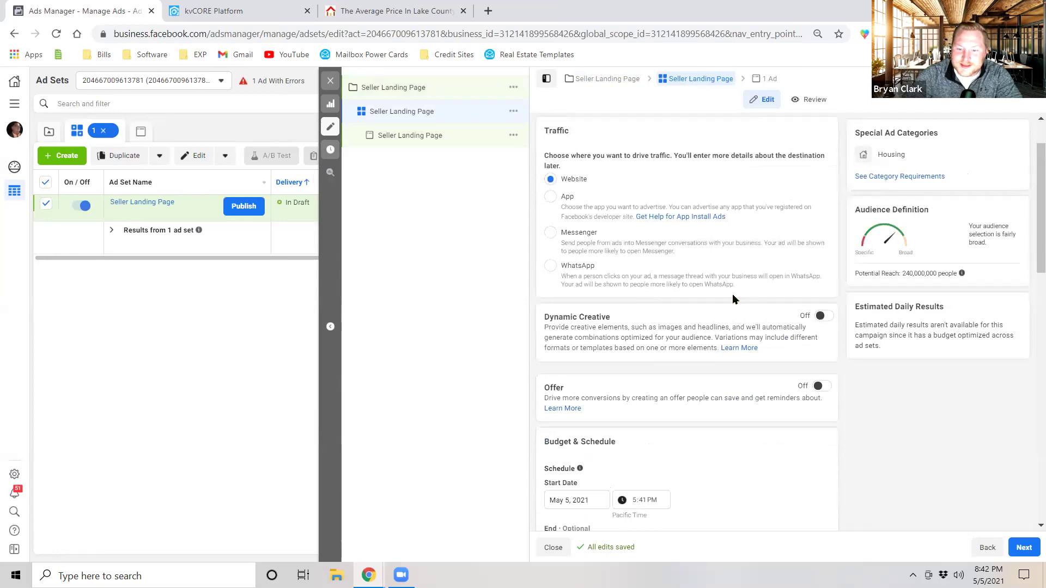
scroll(732, 299, "down", 6)
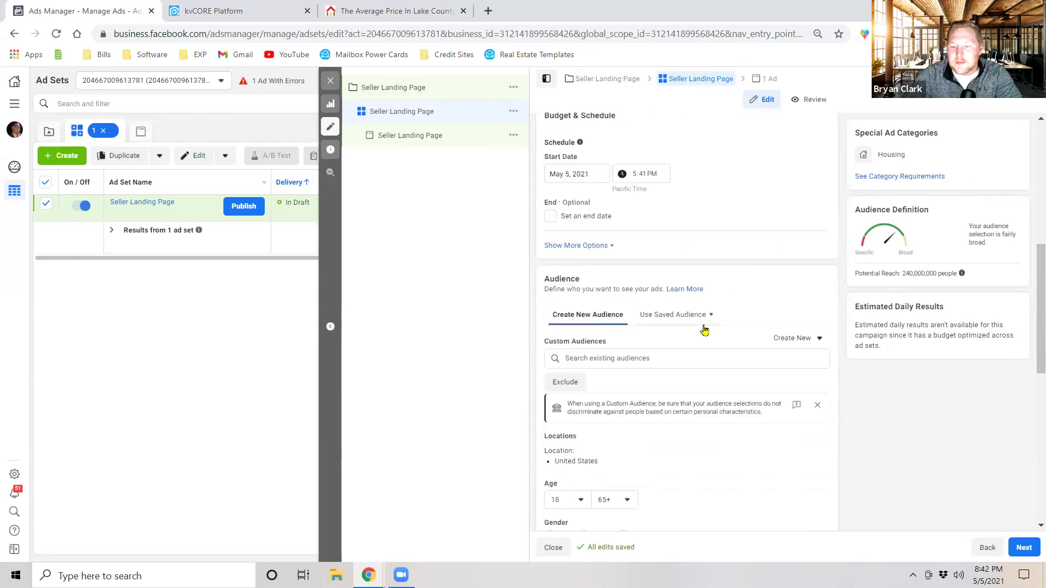
scroll(674, 408, "down", 1)
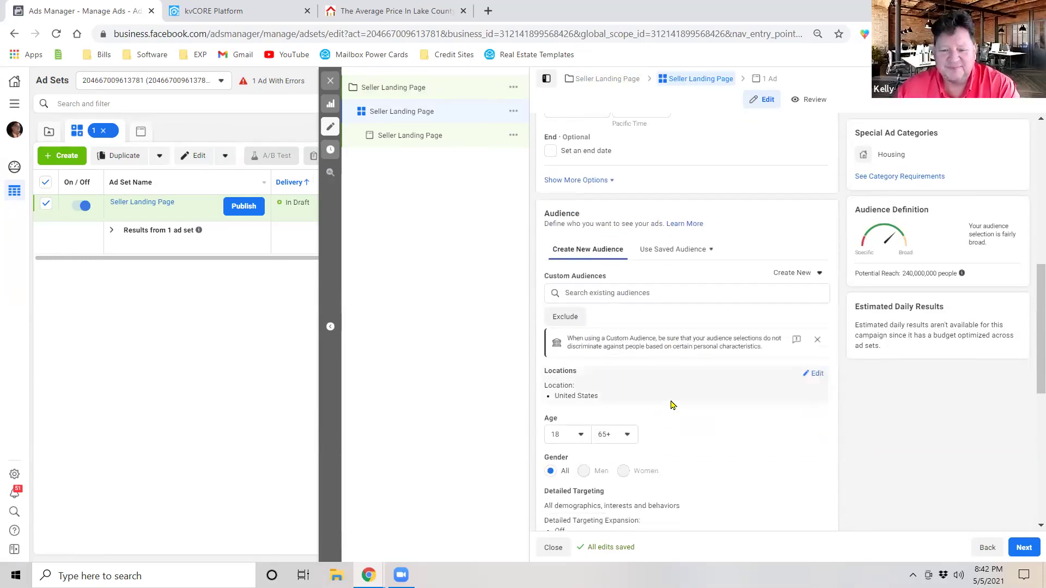
scroll(673, 405, "down", 1)
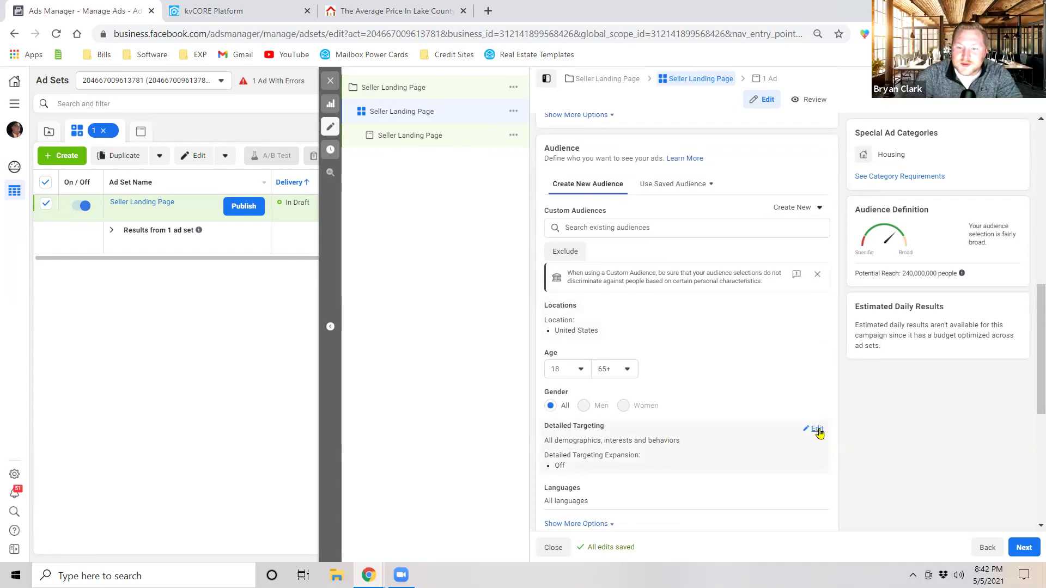
left_click(817, 430)
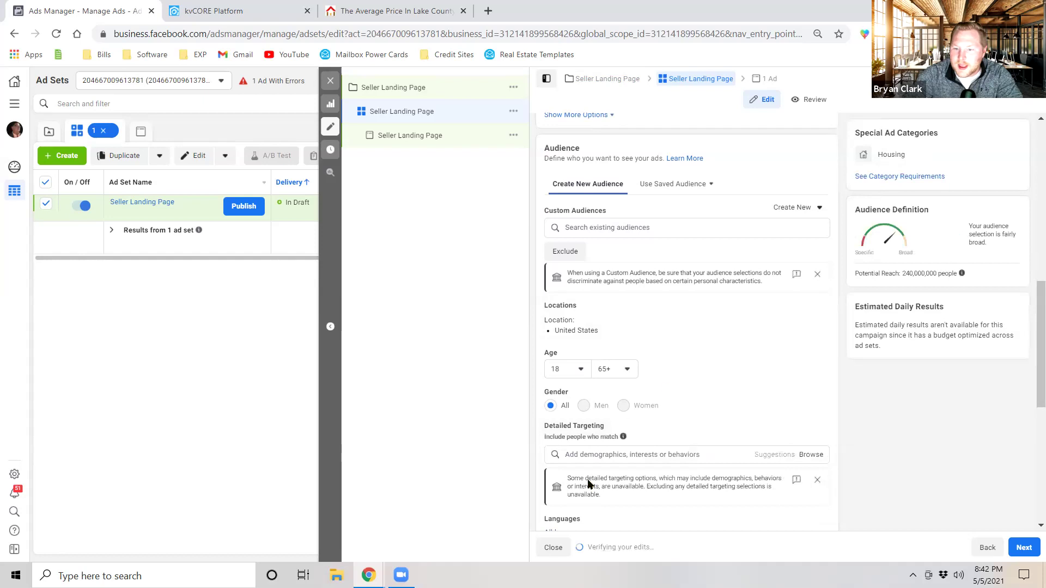
left_click(660, 455)
type("2")
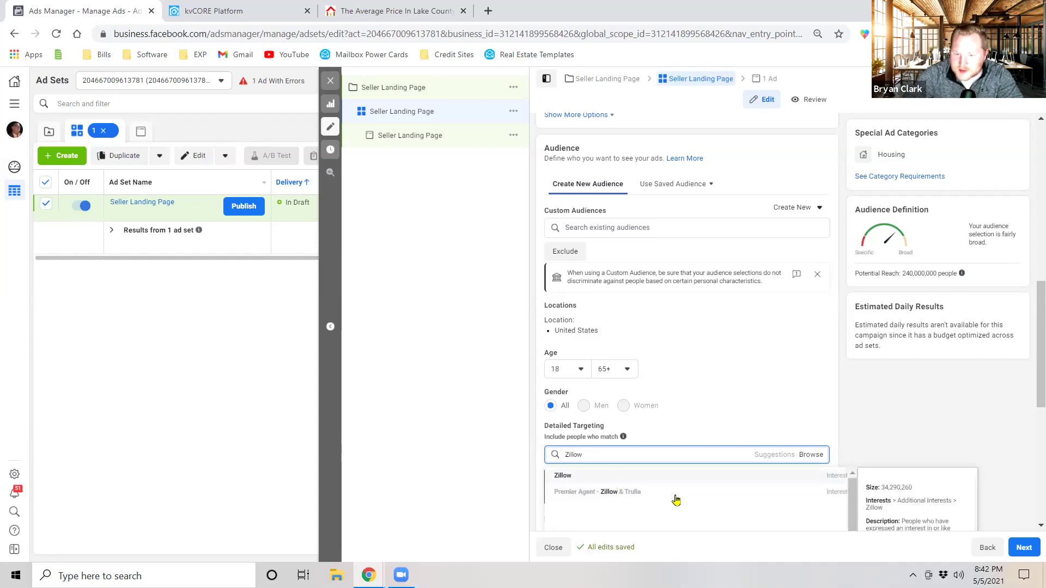
left_click(564, 475)
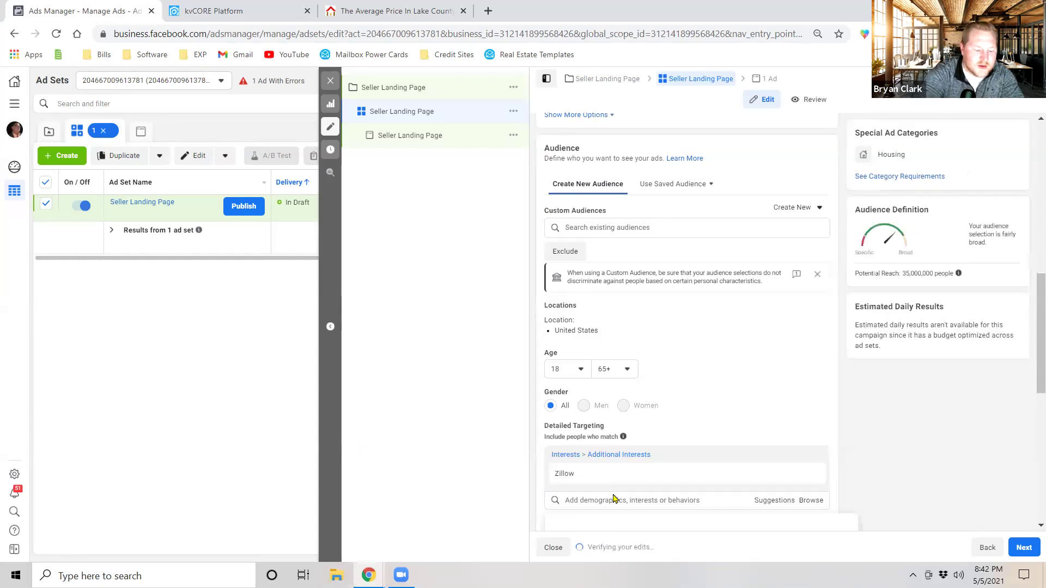
Step: Add Trulia, Homes.com and realtor.com as further targeted interests
type("Trulia")
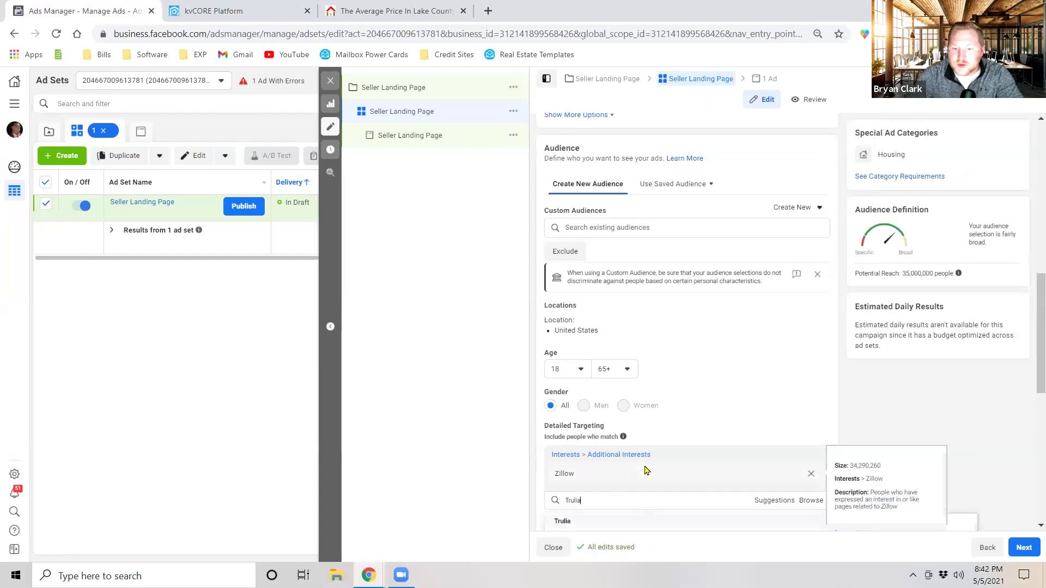
scroll(594, 479, "down", 1)
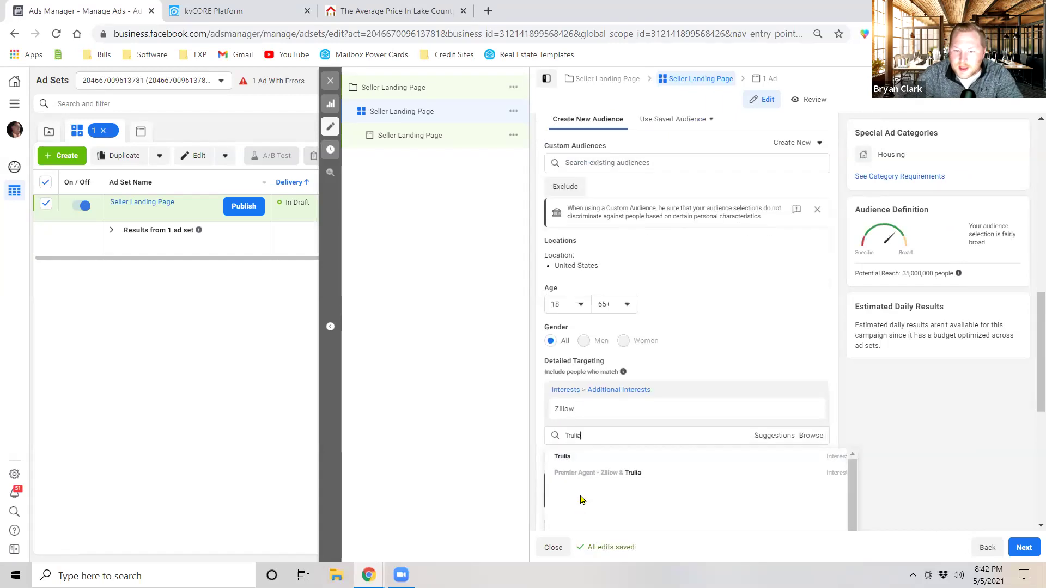
left_click(582, 457)
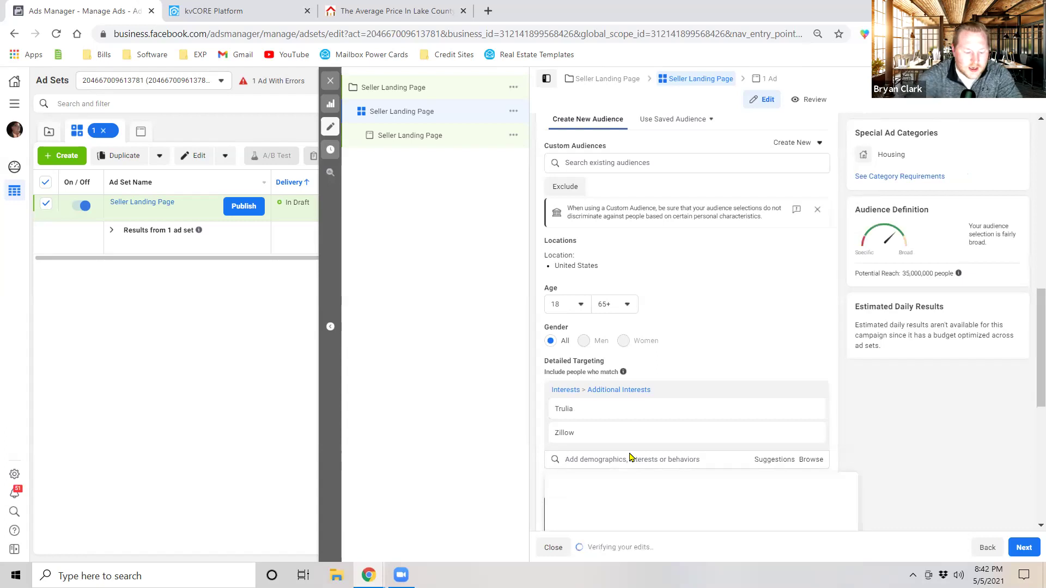
type("Homes.com")
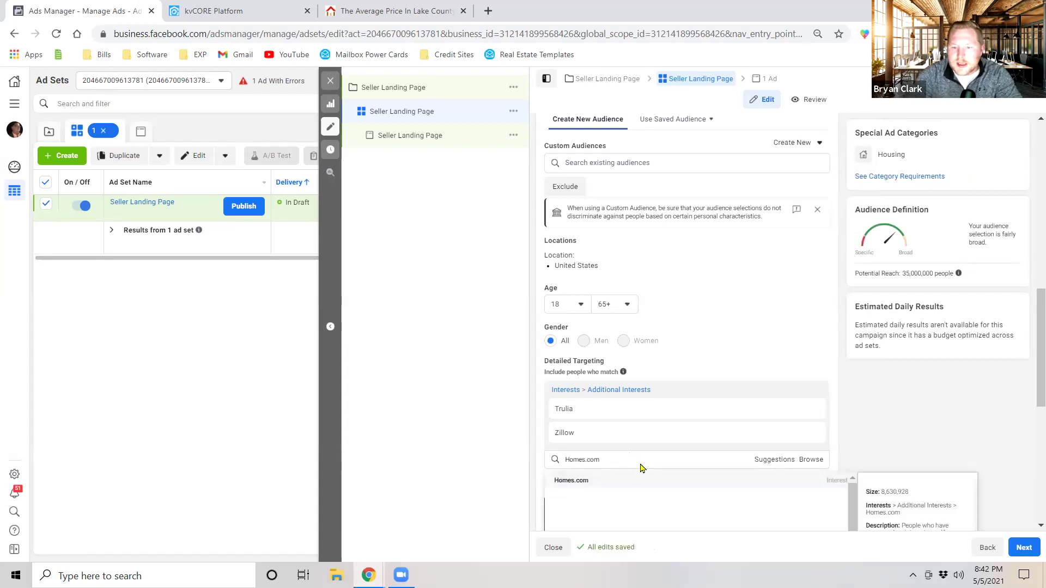
left_click(622, 480)
type("Realt")
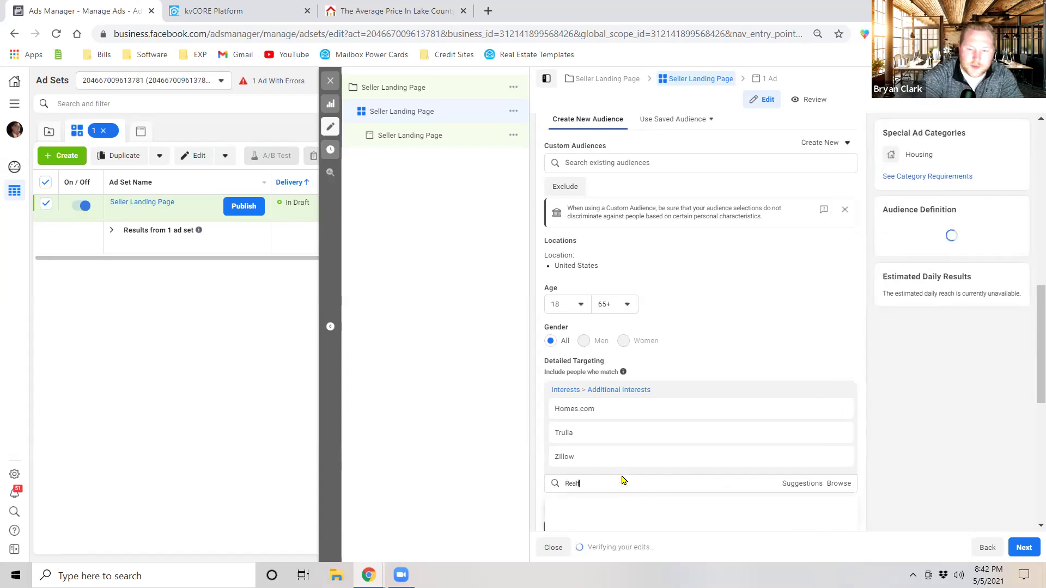
type("or.com")
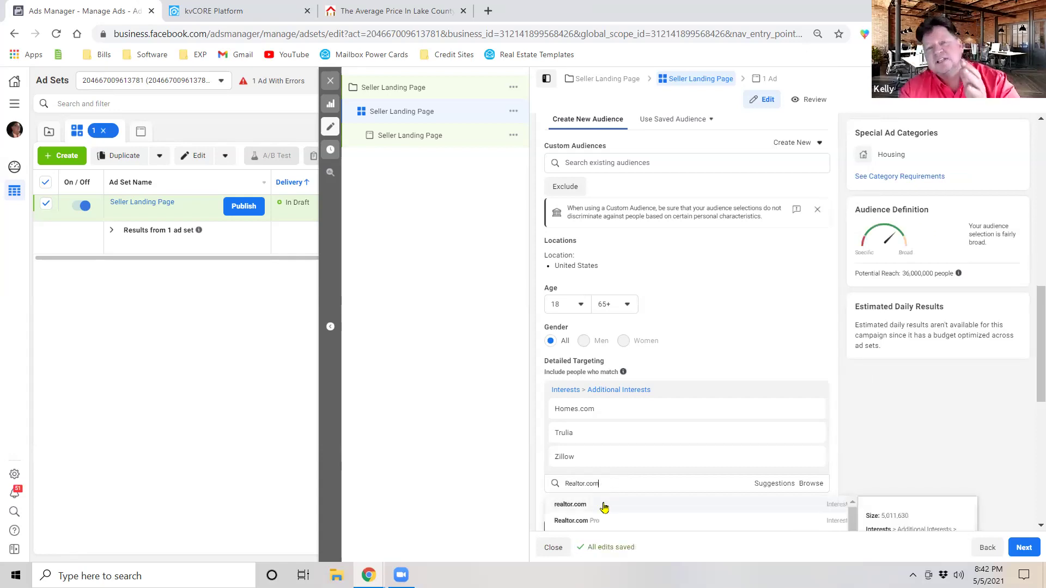
left_click(610, 505)
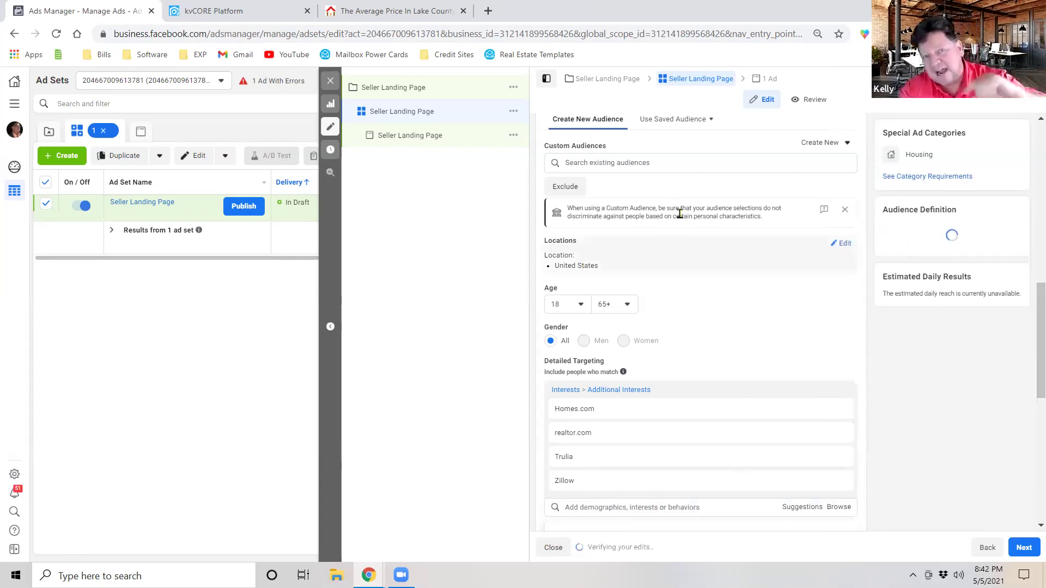
Step: Replace United States with Lake County, Florida, targeting people living in that location
left_click(821, 246)
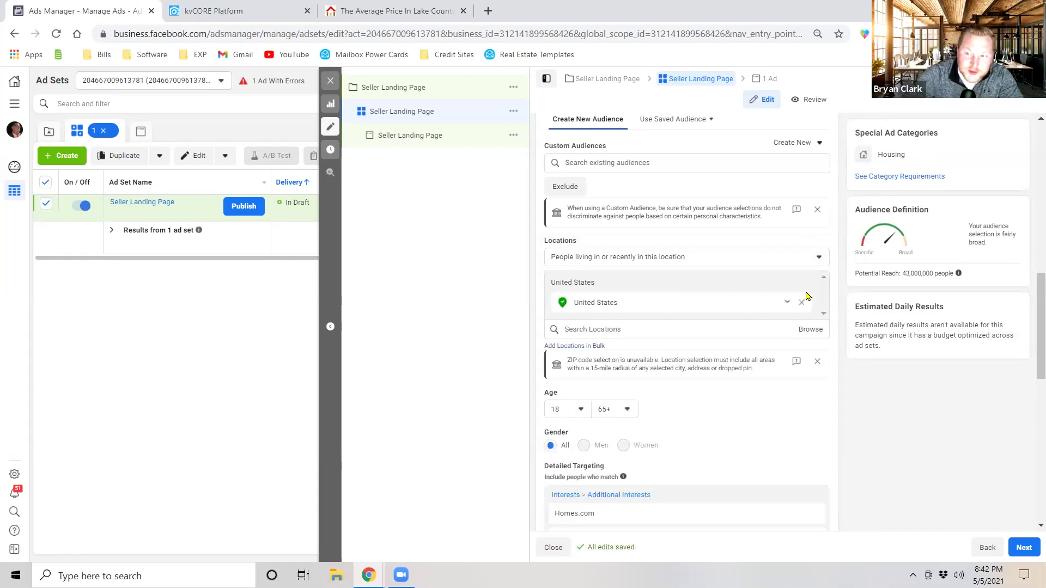
left_click(802, 303)
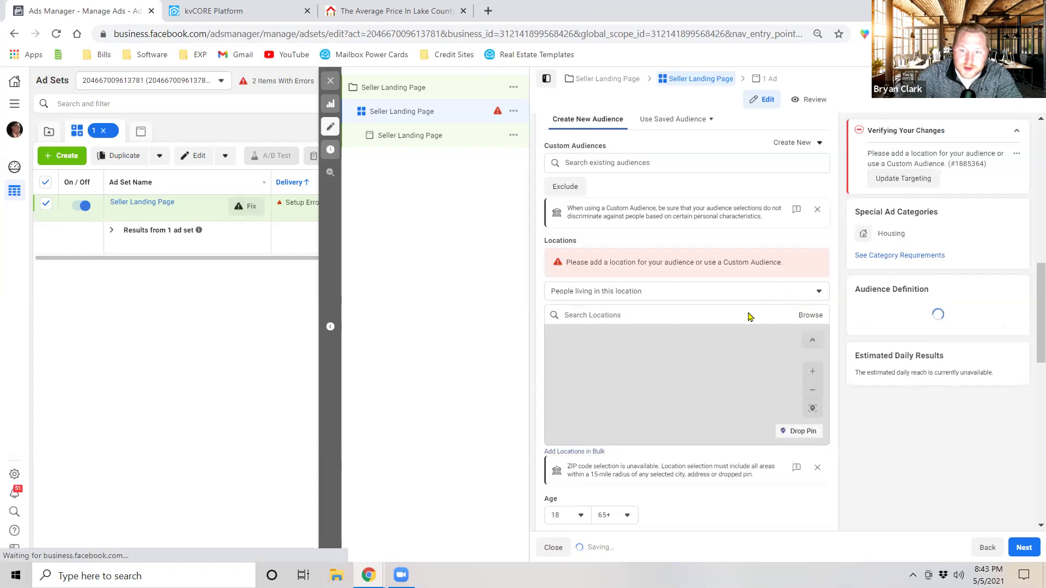
left_click(617, 315)
type("Lake")
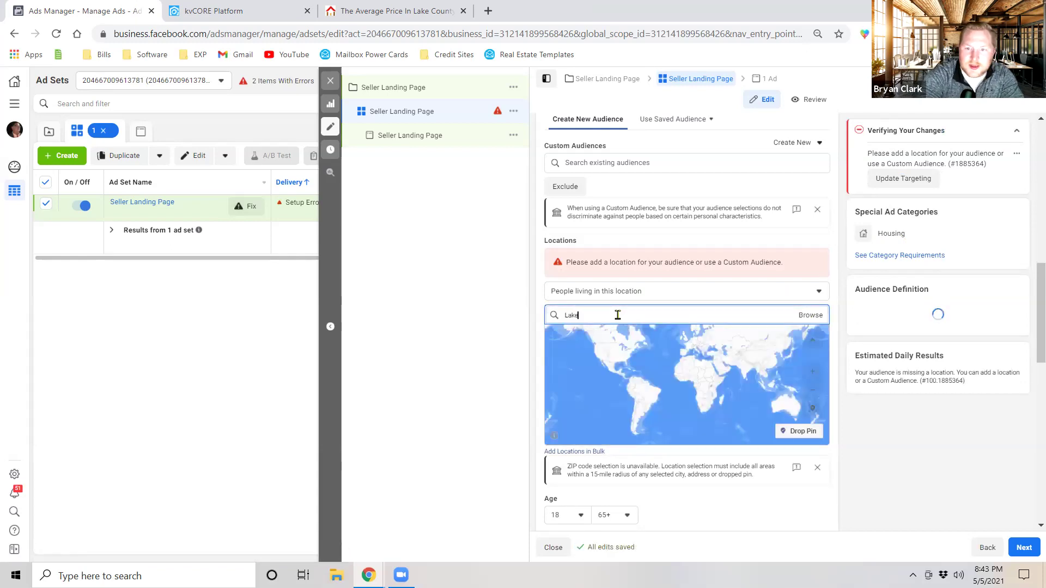
type(" Courty")
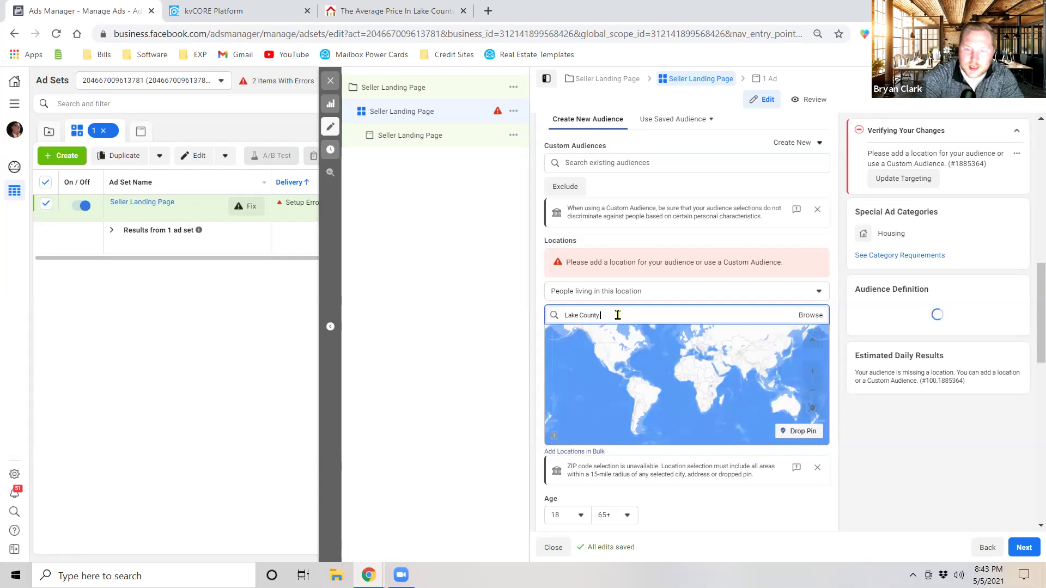
type(", fl")
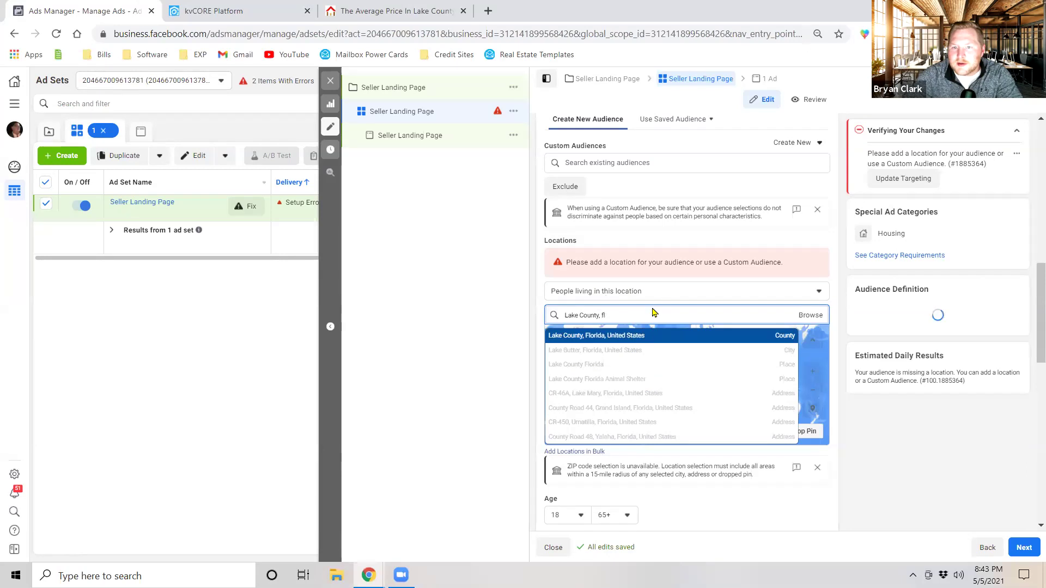
left_click(629, 339)
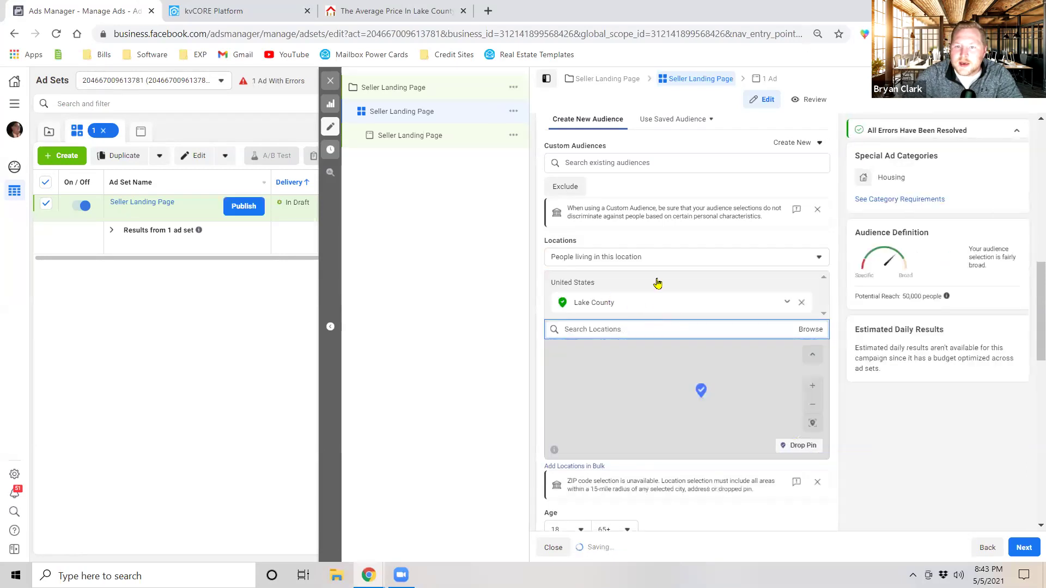
left_click(616, 256)
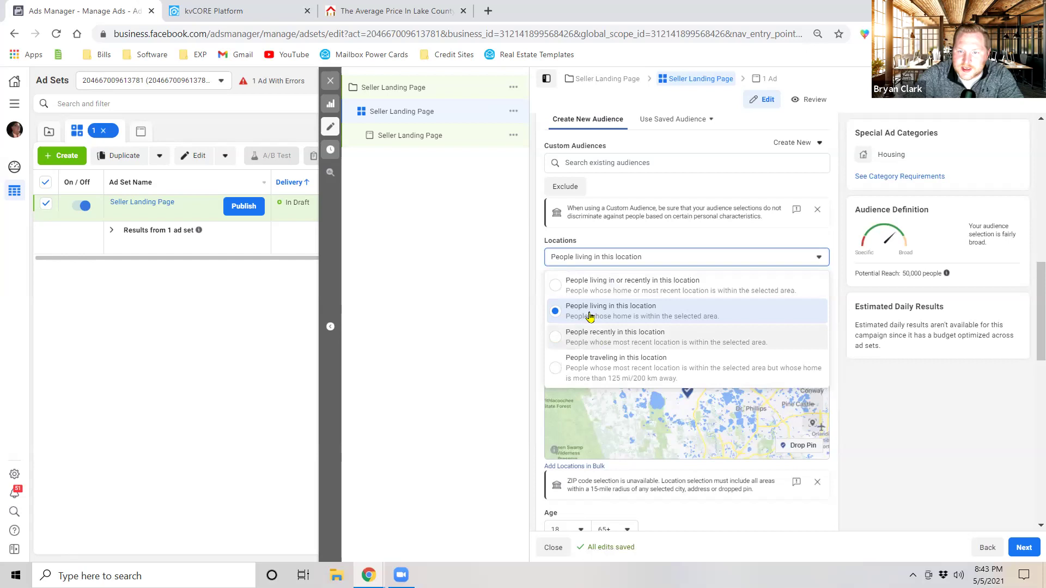
left_click(493, 285)
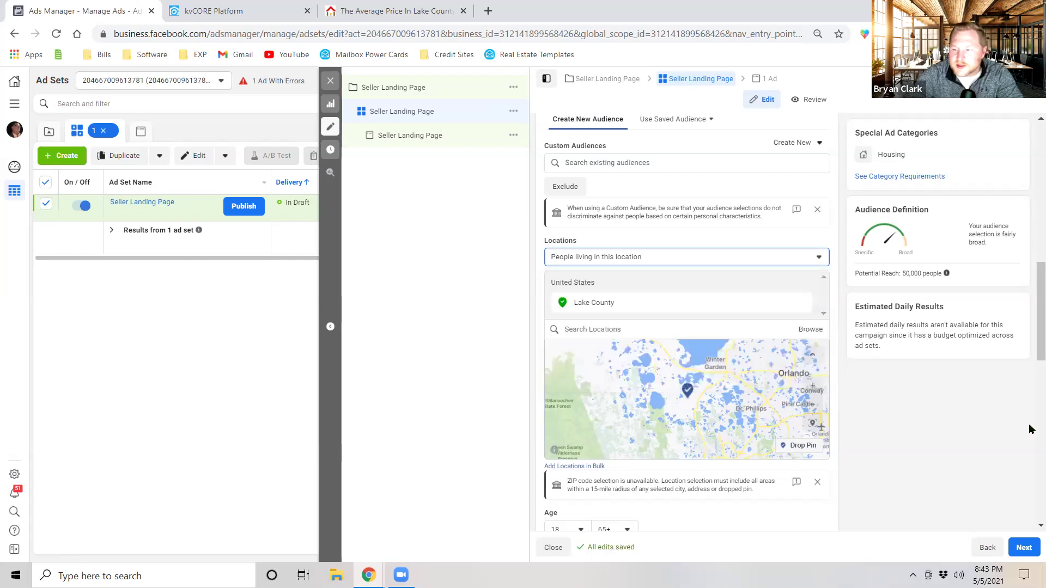
scroll(1008, 511, "down", 6)
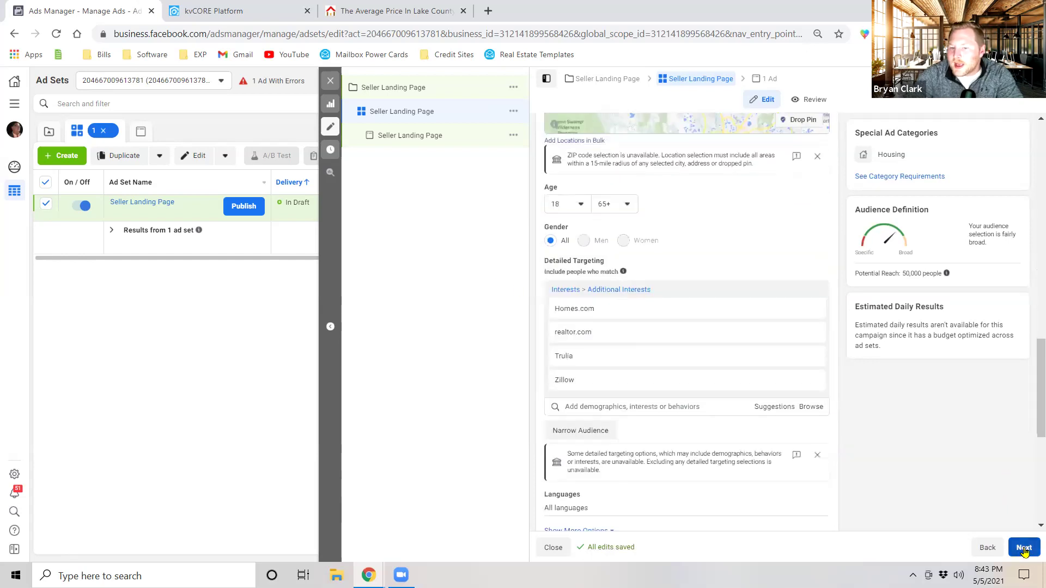
Step: Move on to the ad settings and grab the seller landing page's web address
left_click(1024, 548)
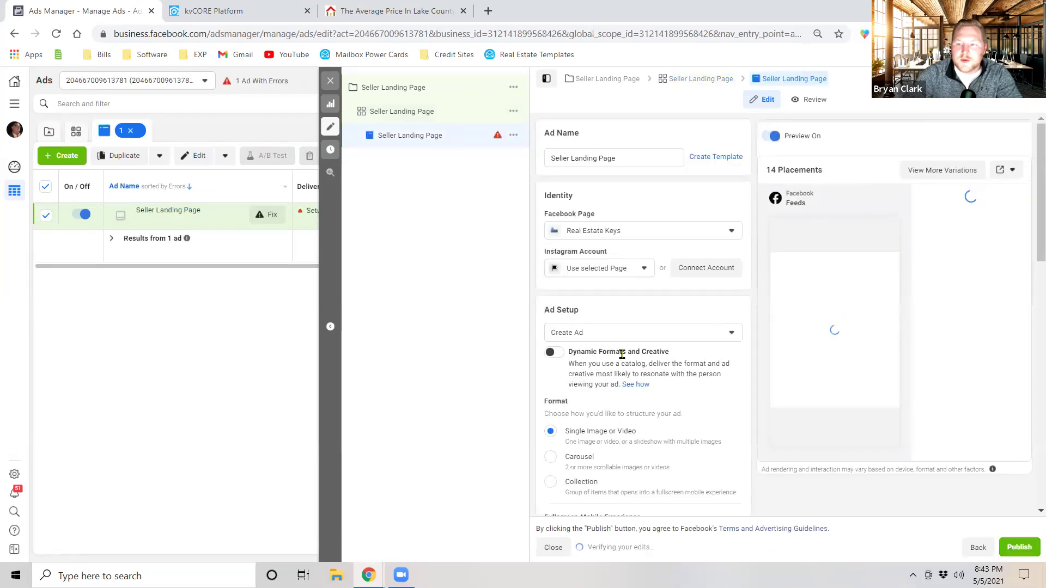
scroll(621, 355, "down", 2)
left_click(393, 11)
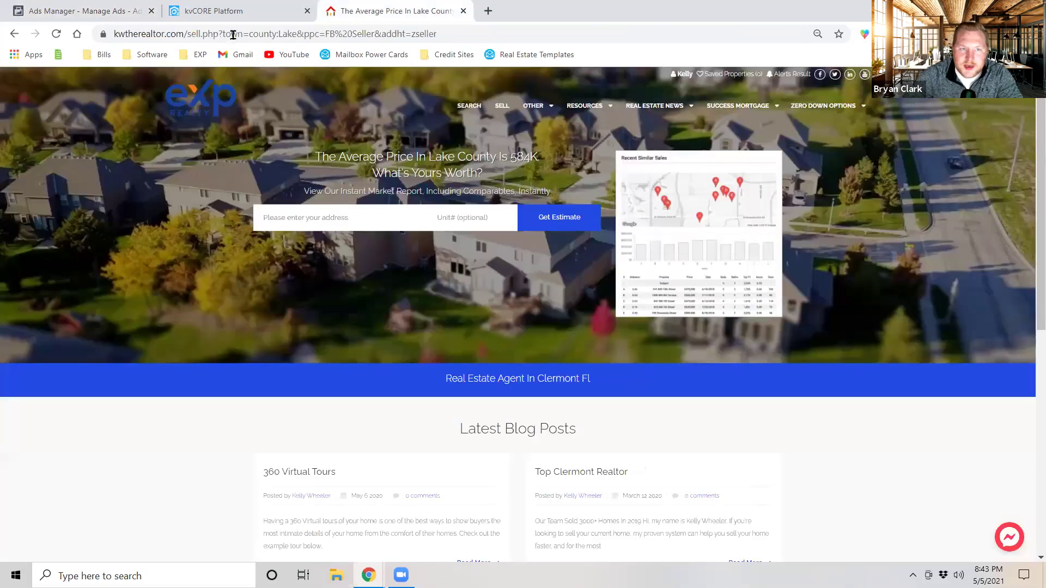
left_click(233, 35)
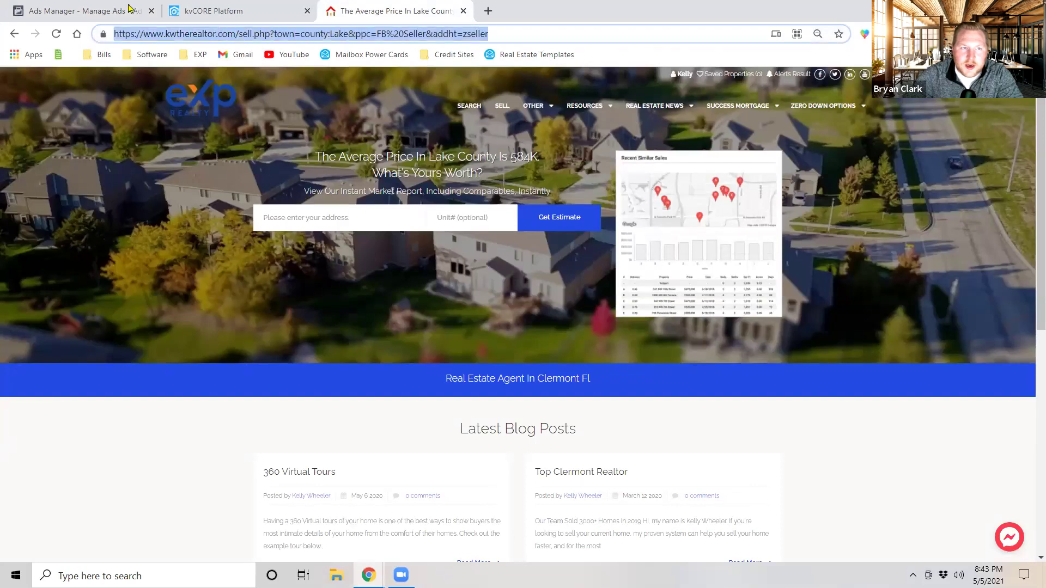
left_click(104, 10)
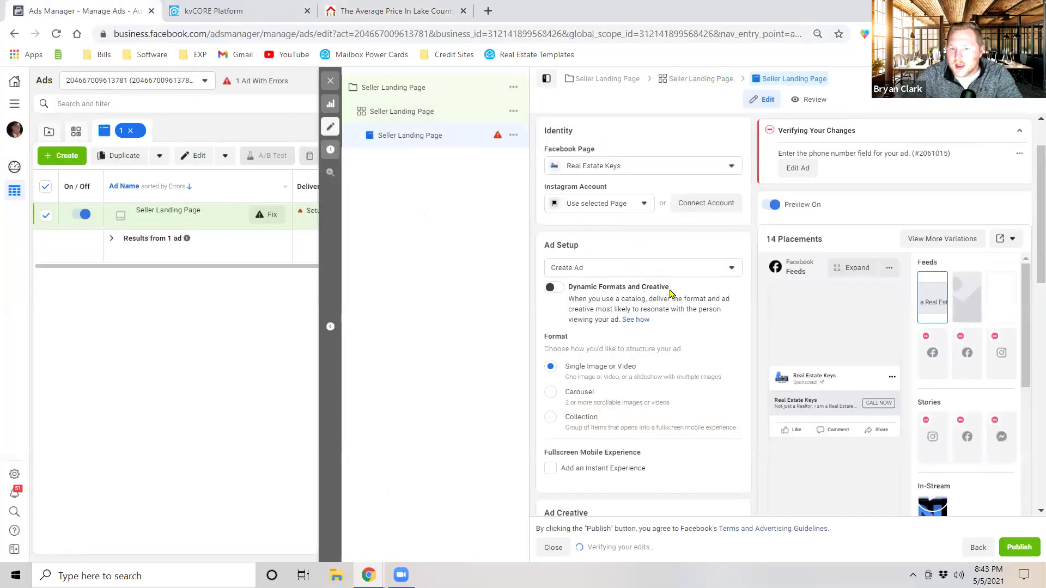
Step: Set the ad's destination to Website and paste in the seller landing page URL
scroll(668, 288, "down", 10)
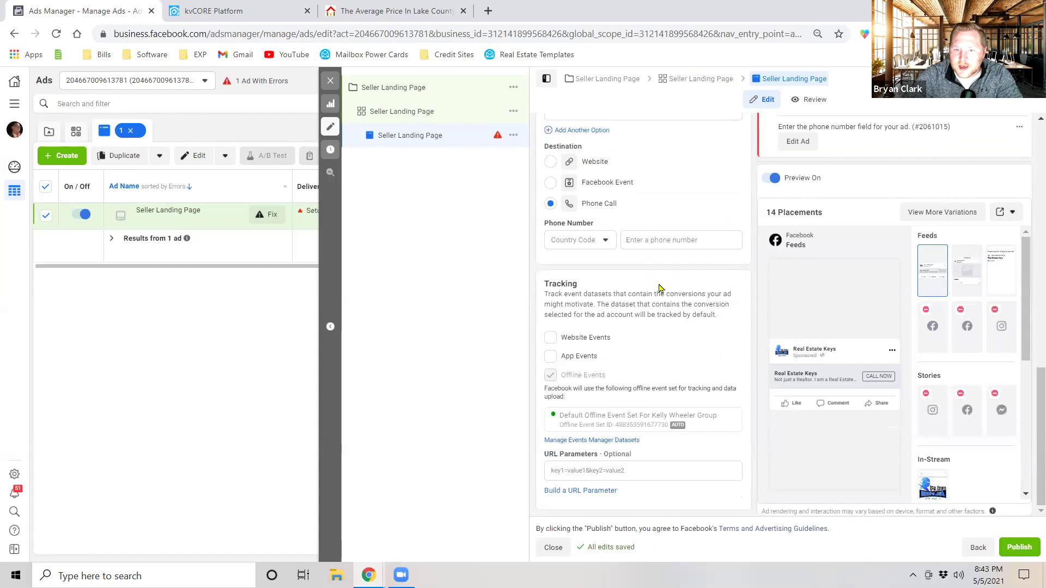
scroll(578, 391, "down", 1)
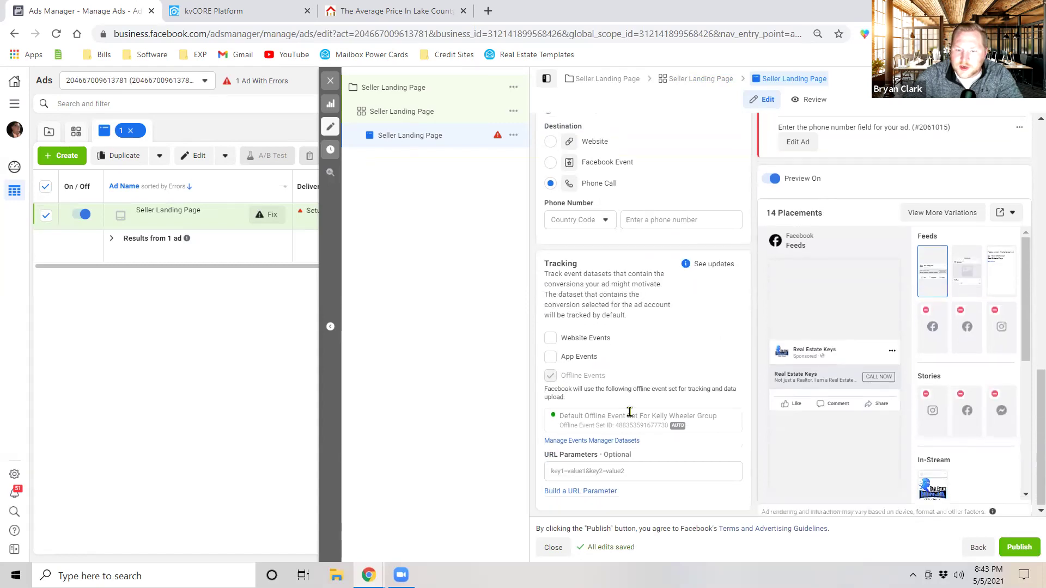
scroll(672, 362, "up", 8)
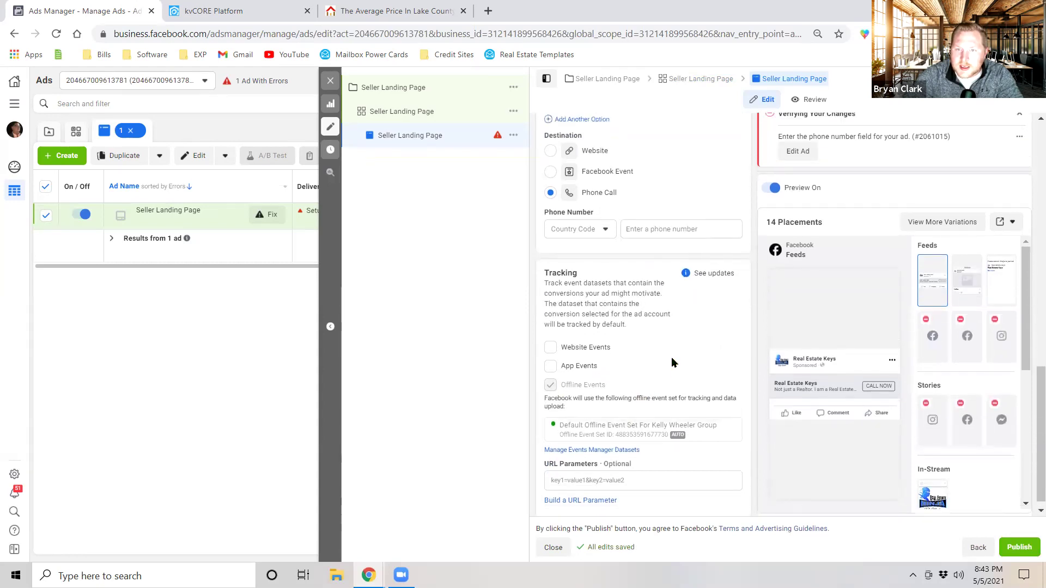
scroll(576, 402, "down", 4)
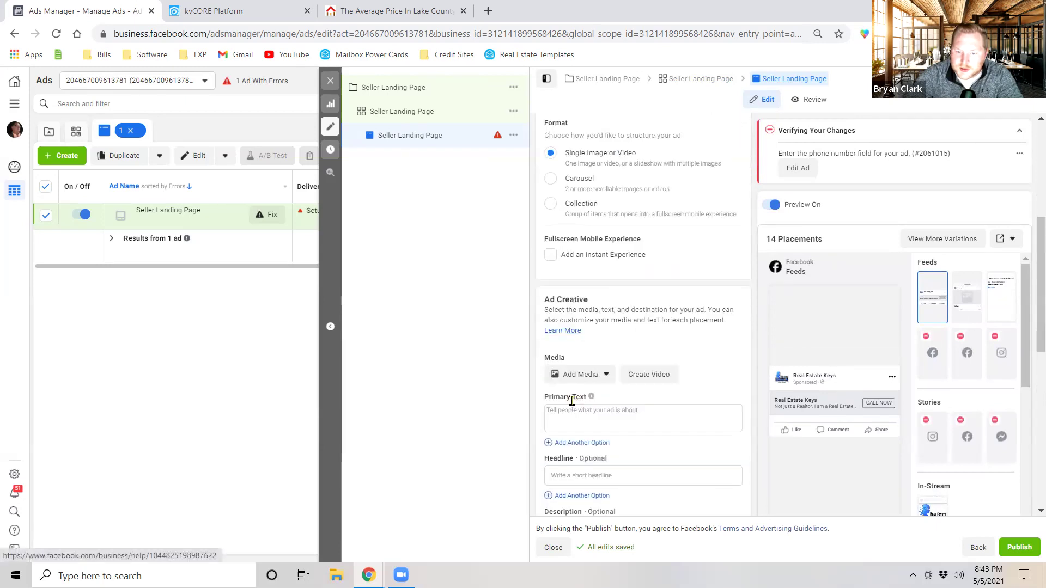
scroll(565, 442, "down", 1)
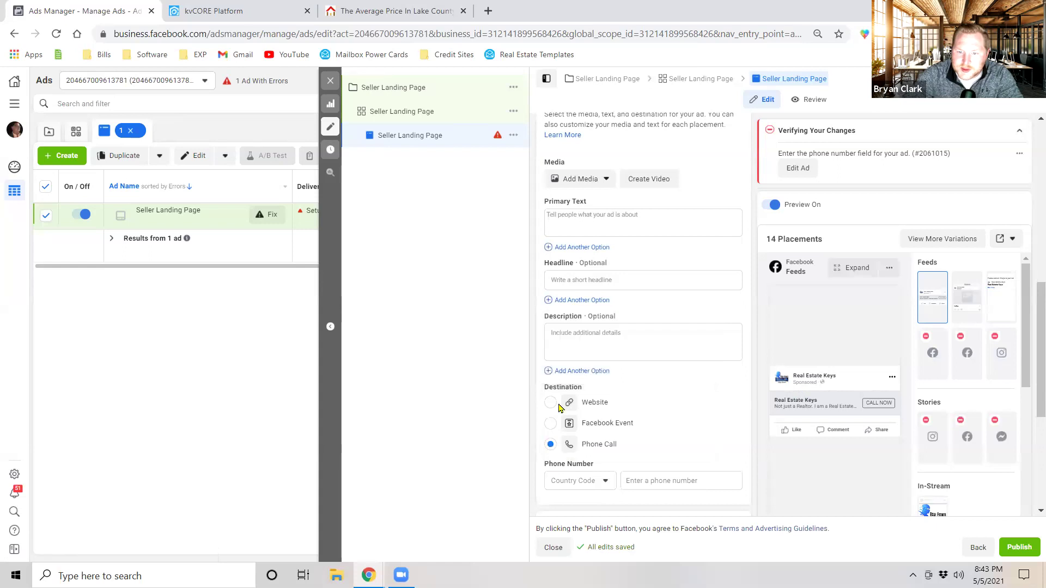
left_click(551, 402)
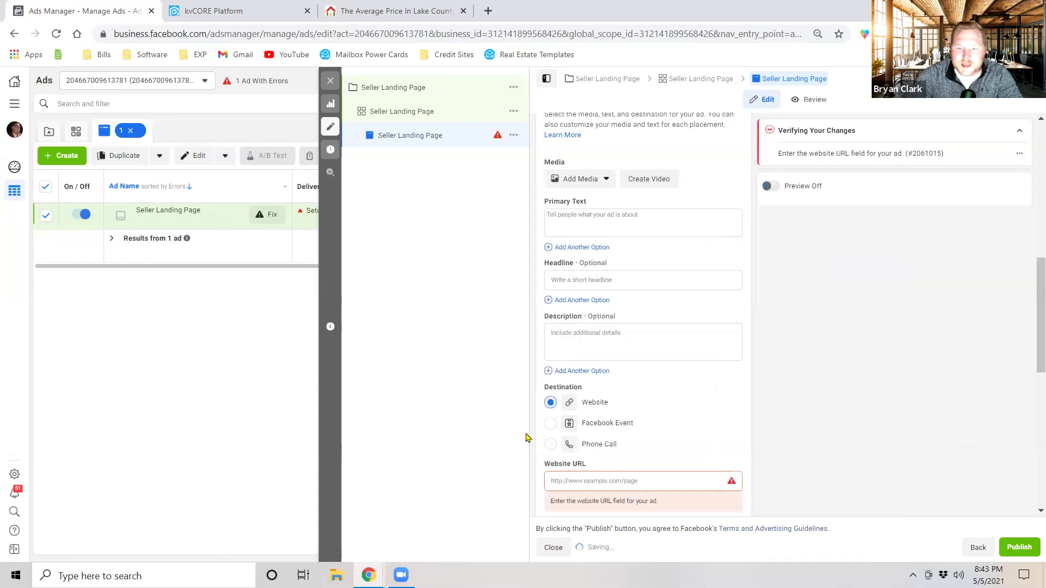
left_click(615, 481)
type("https://www.kwtherealty.com/sell.php?town=county:Lake&ppc=FB%20Seller&addht=zseller")
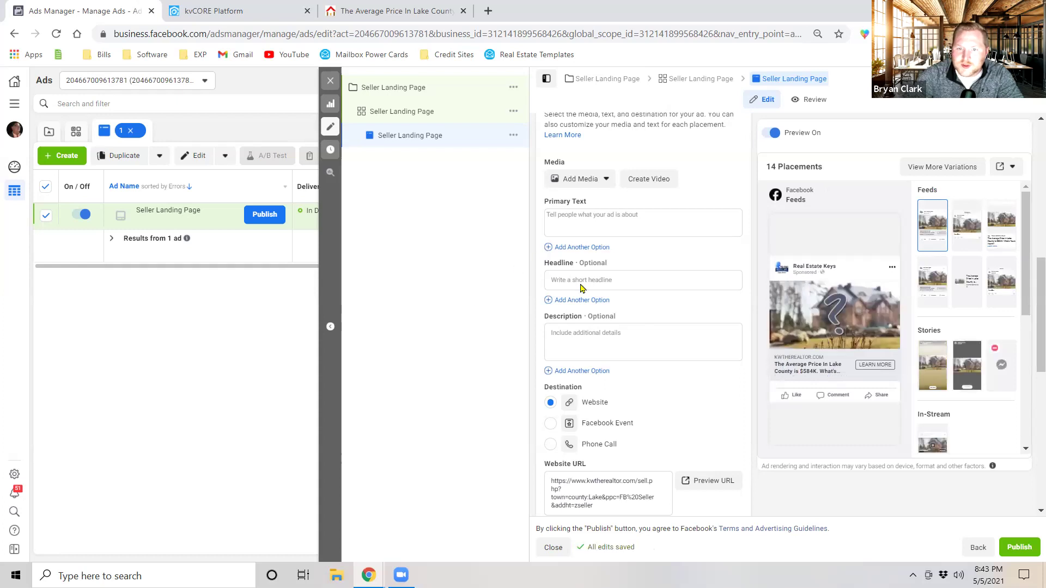
Step: Begin the primary text with 'Do you know how much your Lake County'
left_click(596, 214)
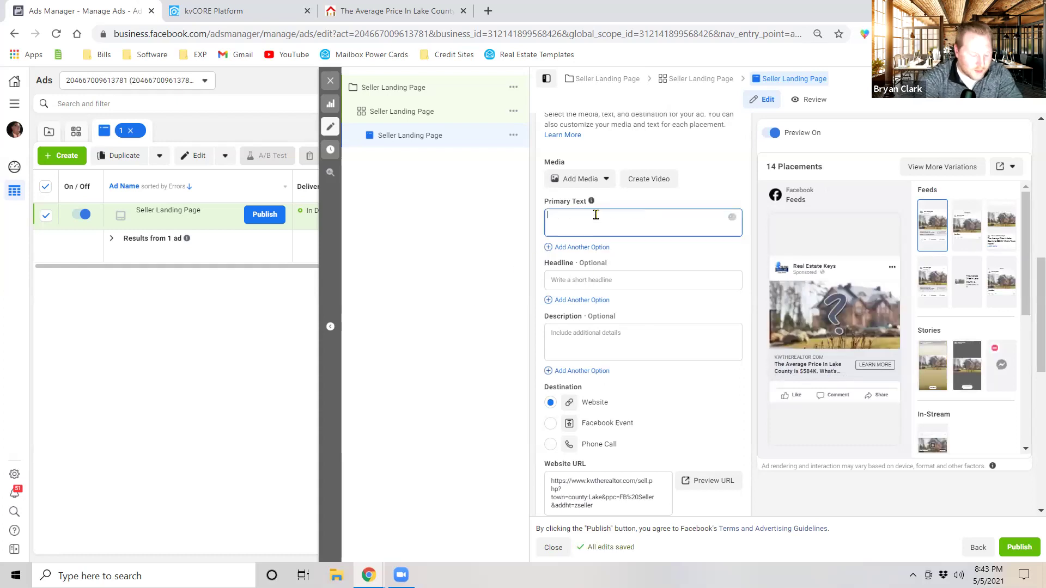
type("Do you")
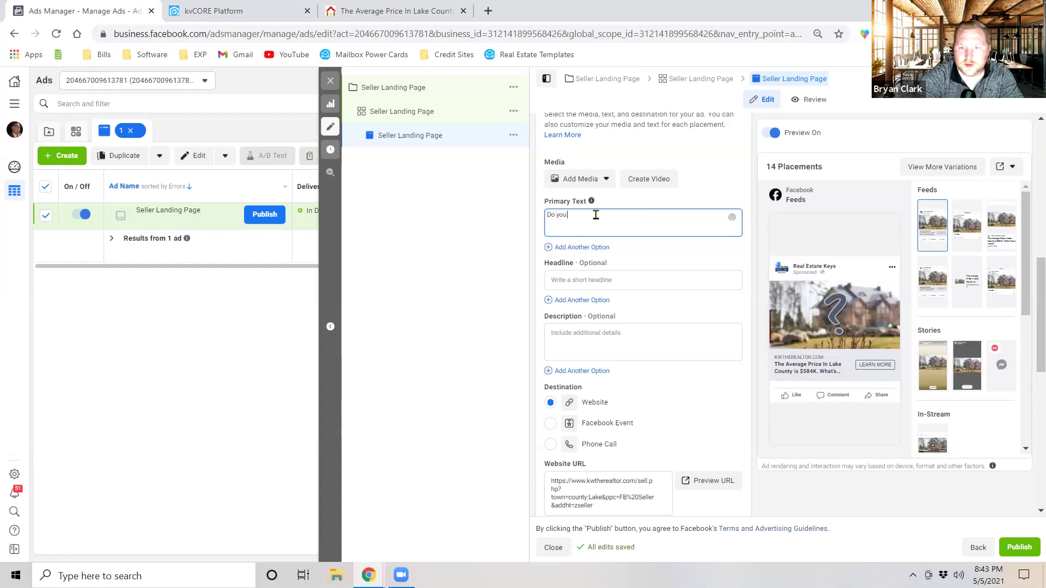
type(" know how muc")
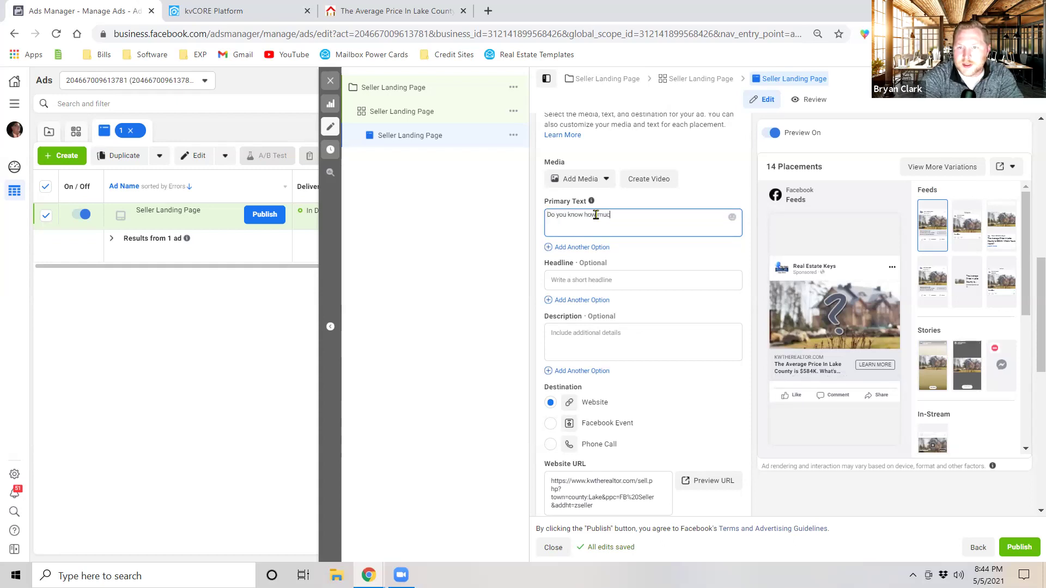
type("h your lake")
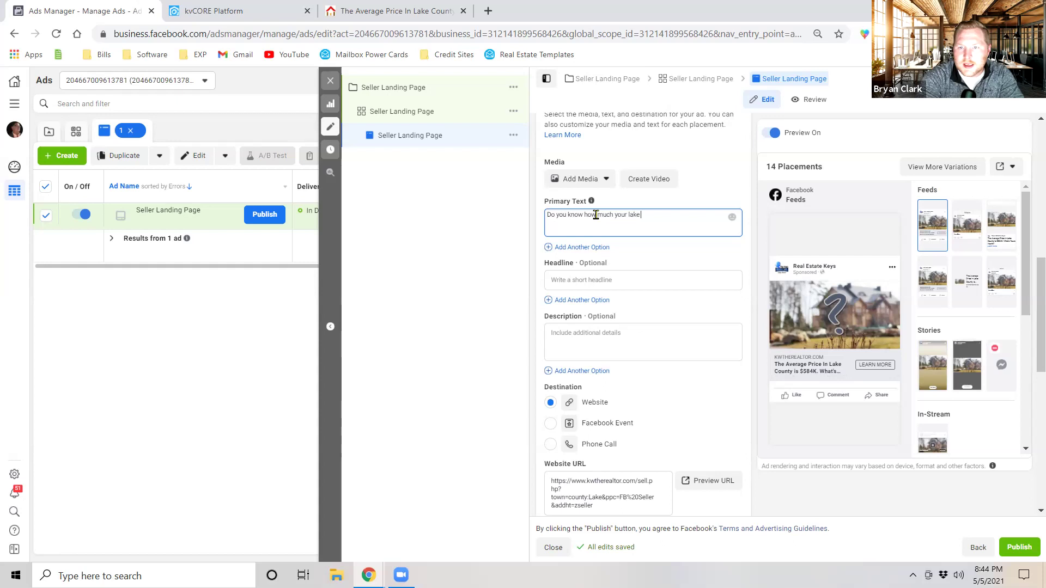
key("BackSpace")
key("BackSpace")
key("BackSpace")
key("BackSpace")
type("Lake CO")
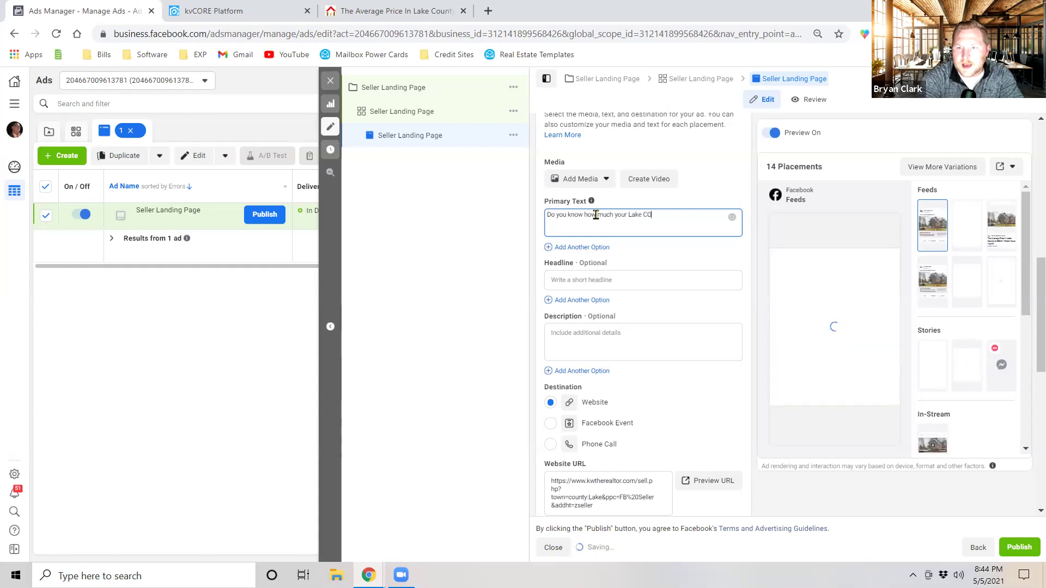
type("unty")
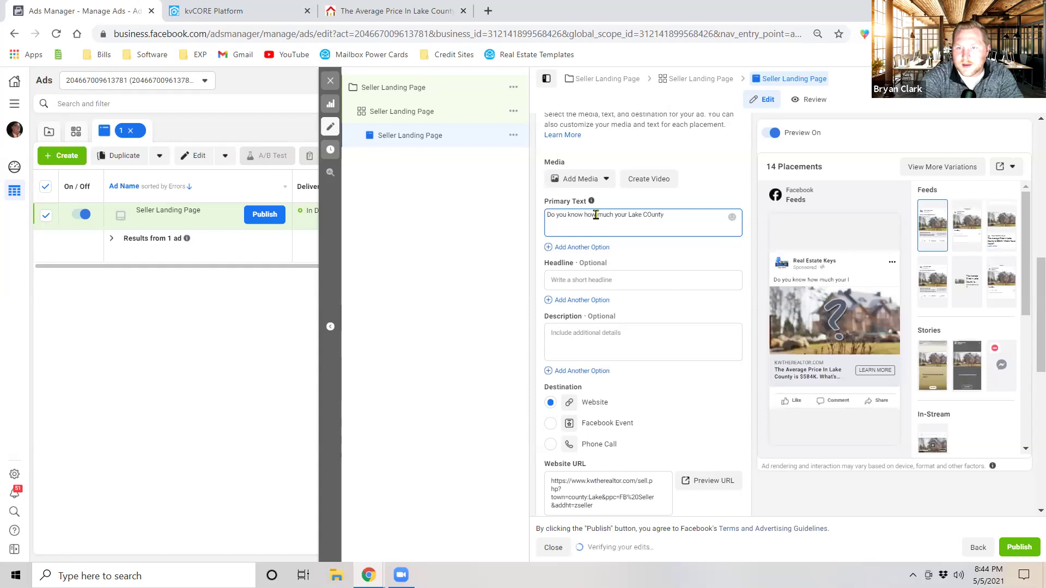
key("BackSpace")
key("BackSpace")
key("BackSpace")
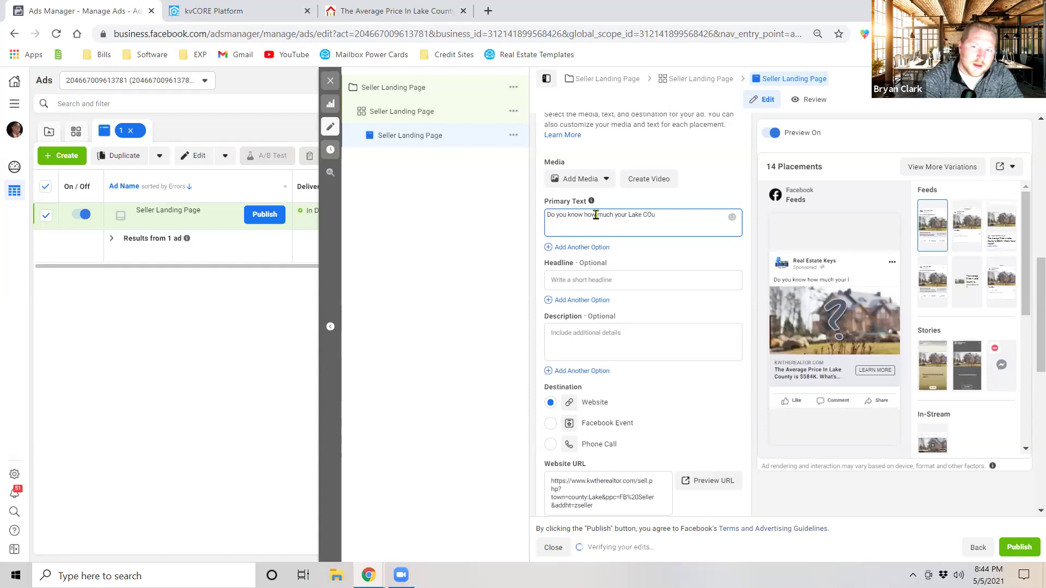
key("BackSpace")
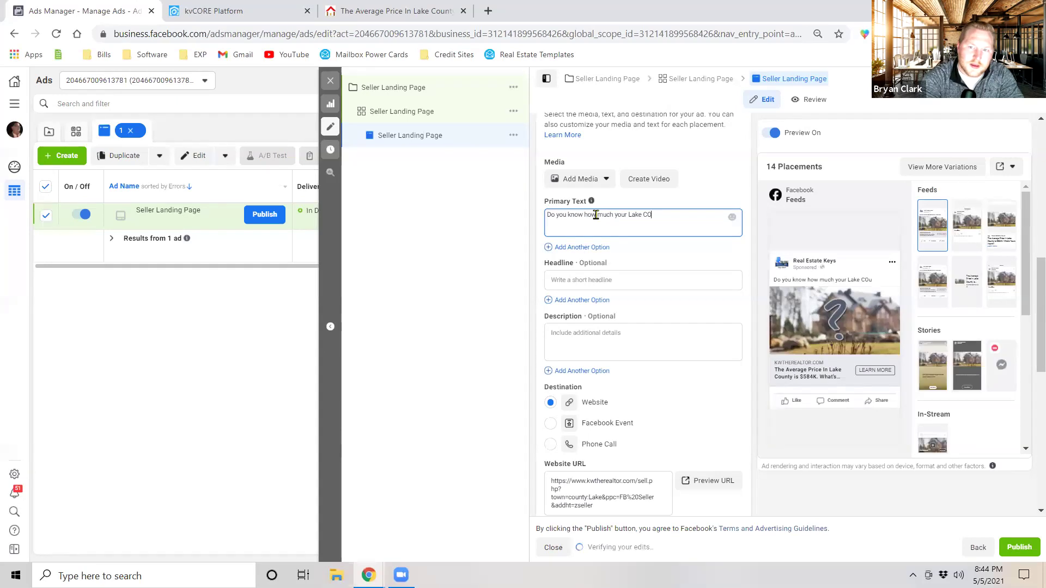
key("BackSpace")
key("BackSpace")
type("ount")
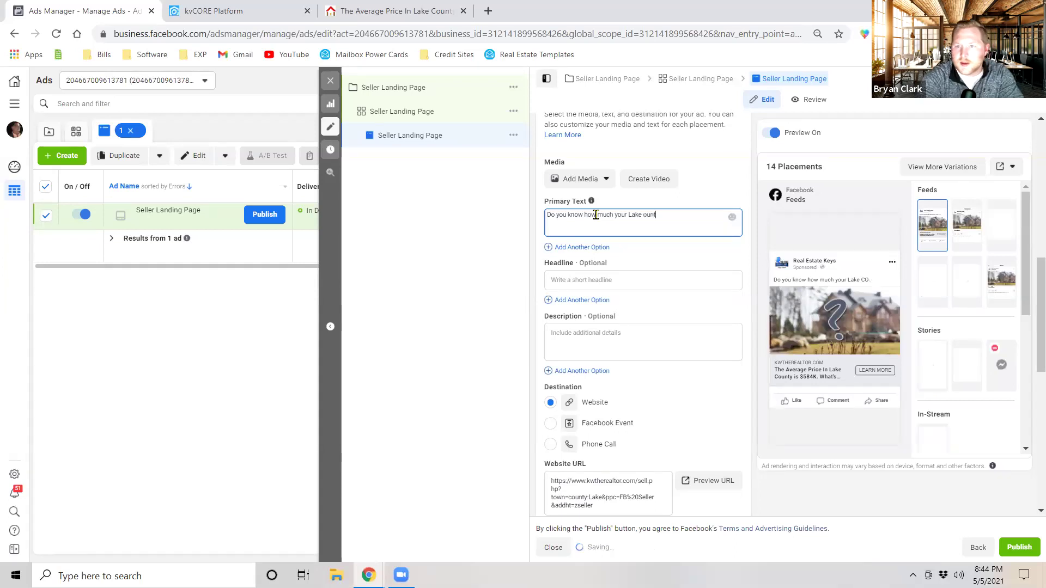
type("y")
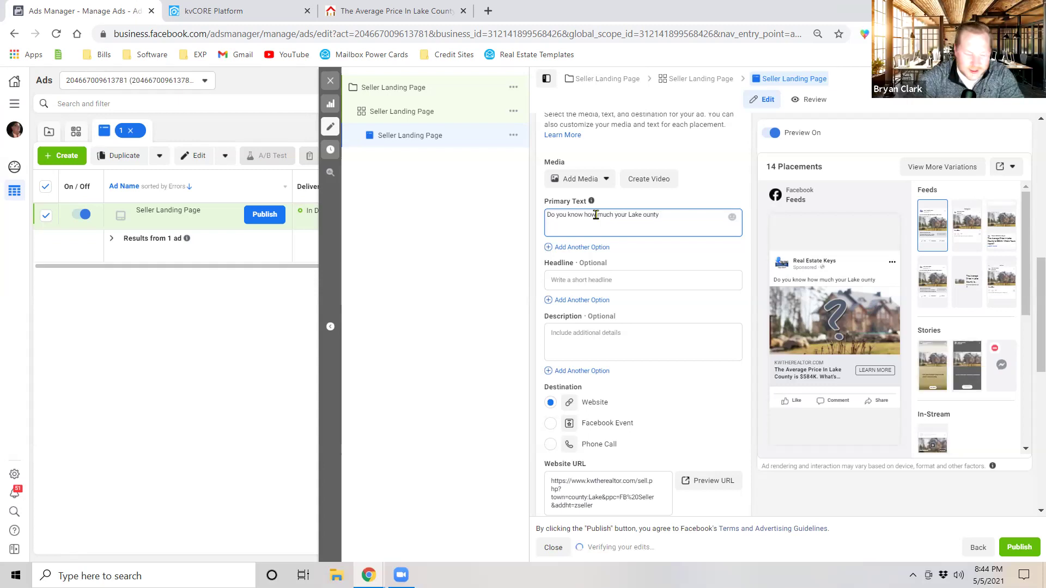
type("C")
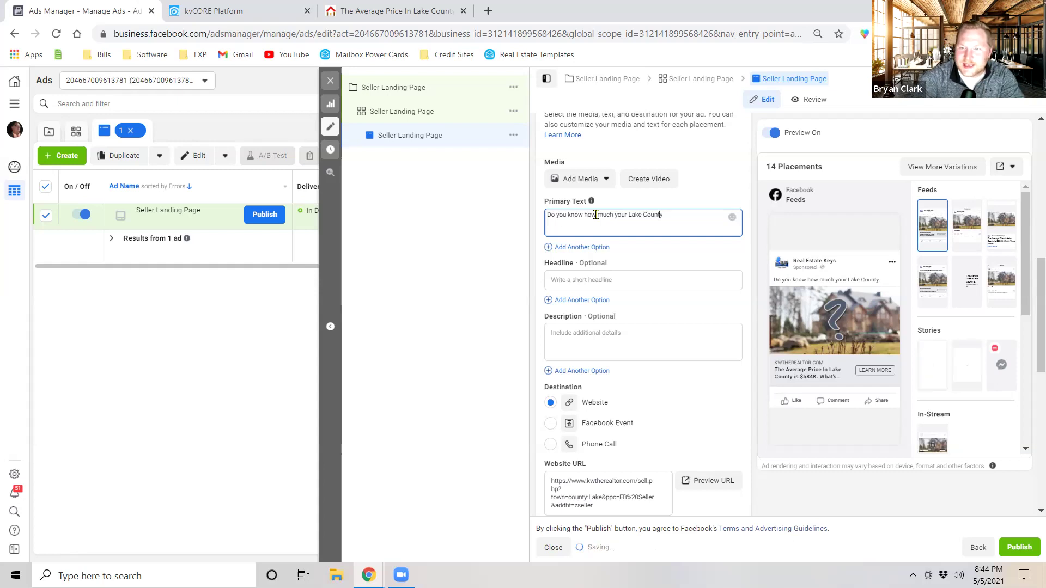
Step: Finish the primary text with 'Florida Home Worth?'
key("End")
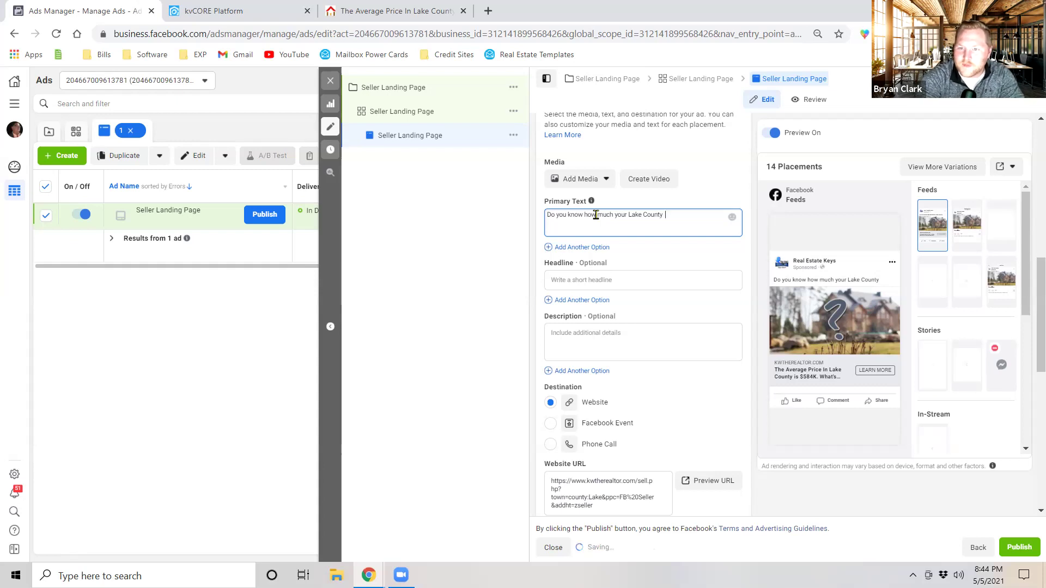
type("F;proda")
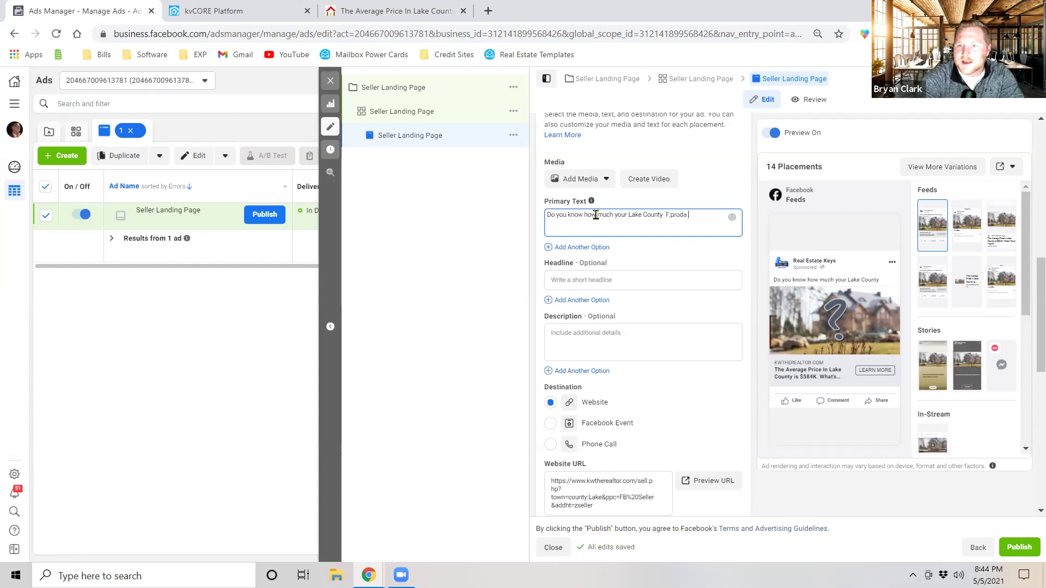
key("BackSpace")
key("BackSpace")
key("BackSpace")
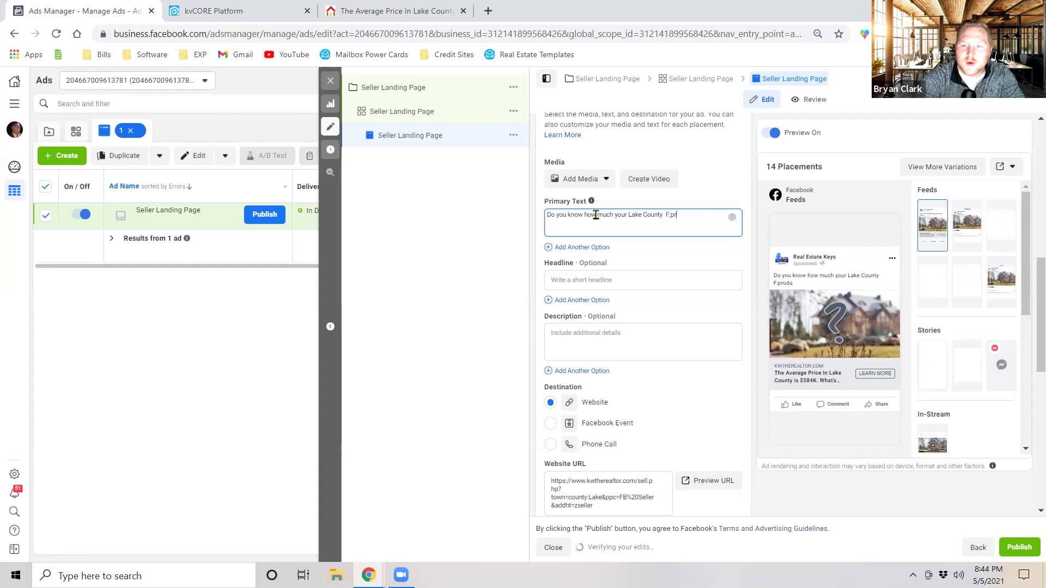
key("BackSpace")
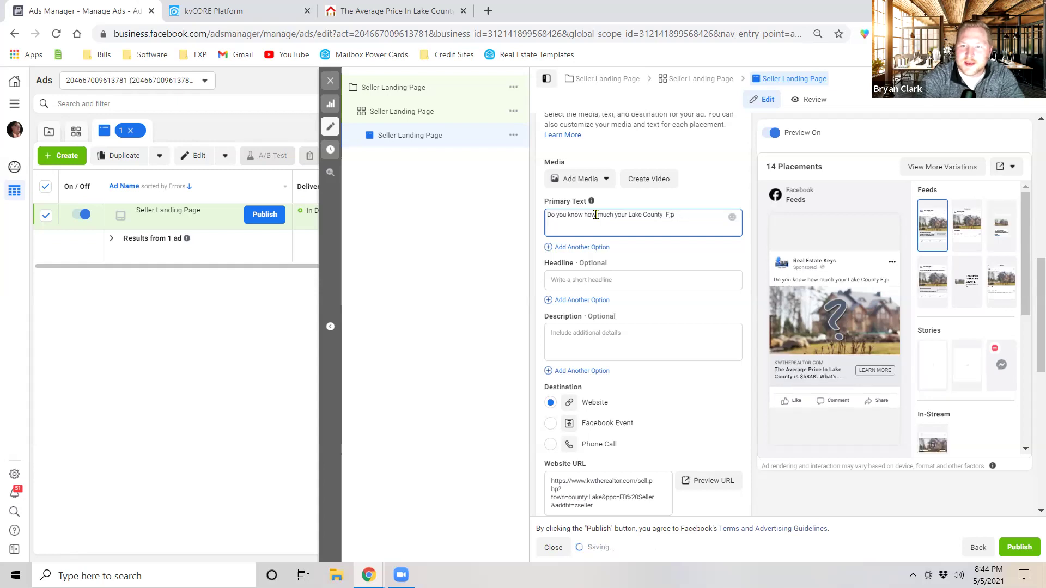
key("BackSpace")
key("BackSpace")
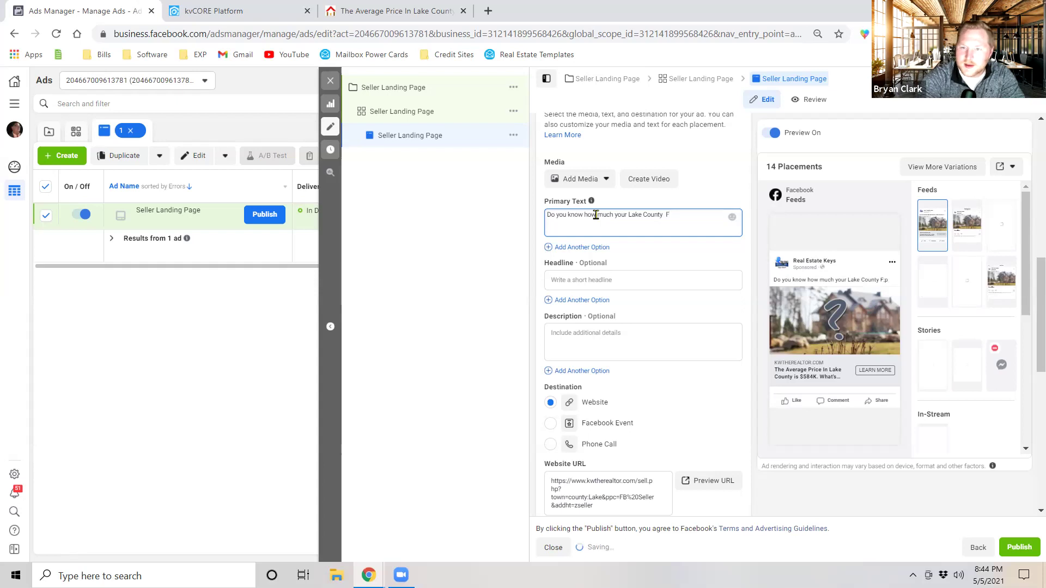
type("lorida H")
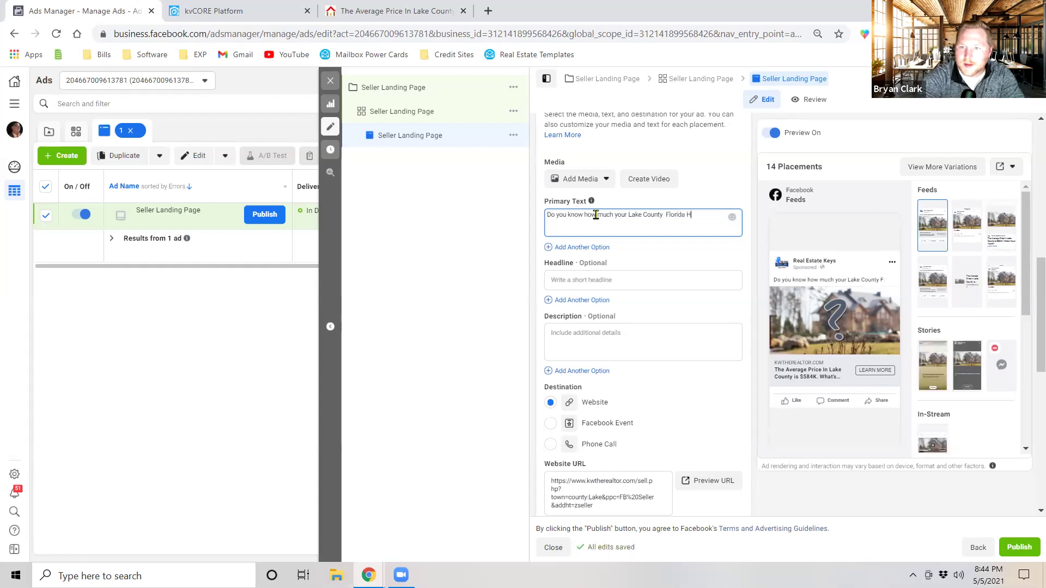
type("ome WOrt")
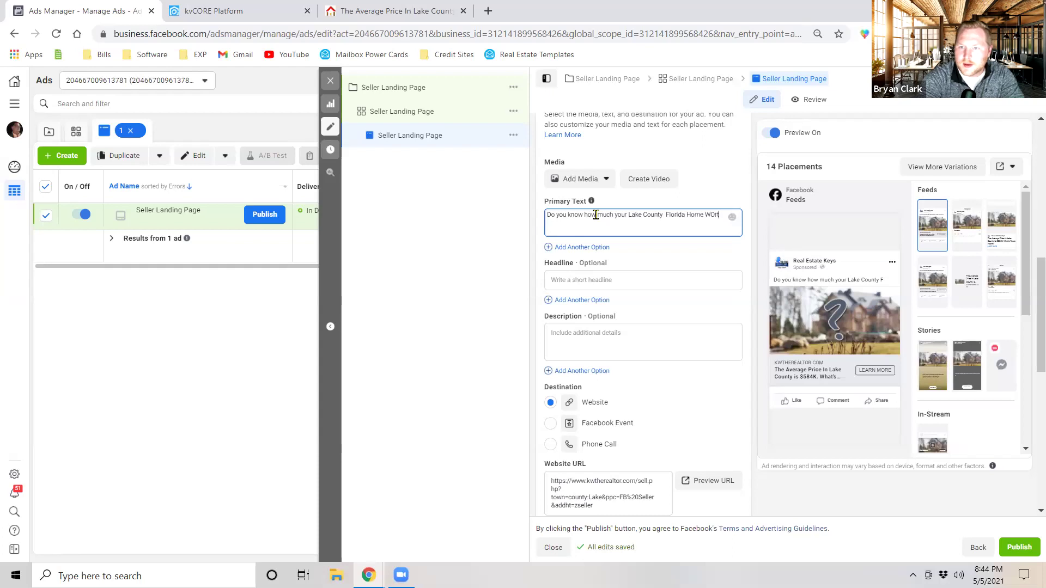
key("BackSpace")
key("BackSpace")
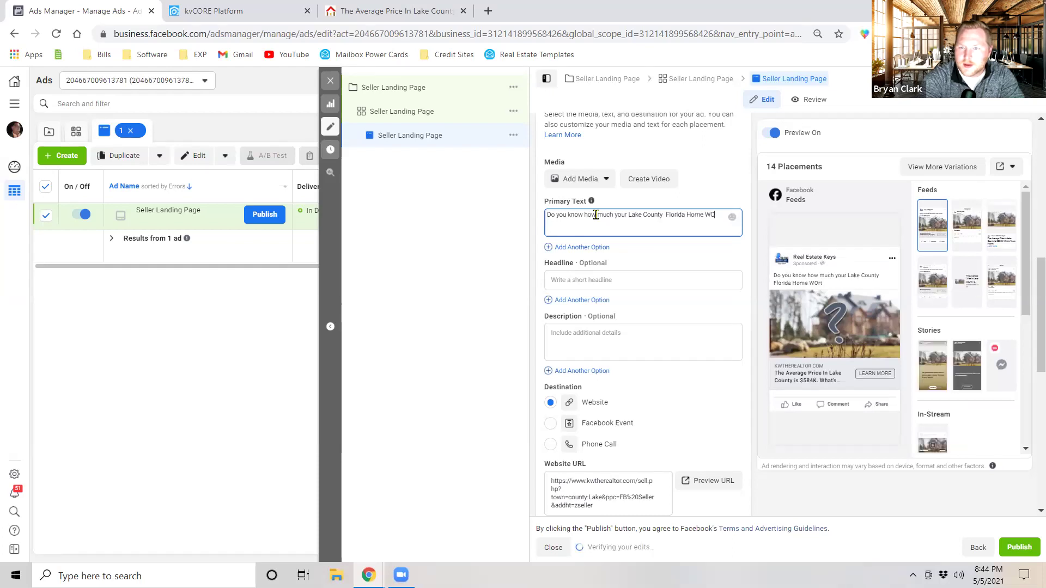
key("BackSpace")
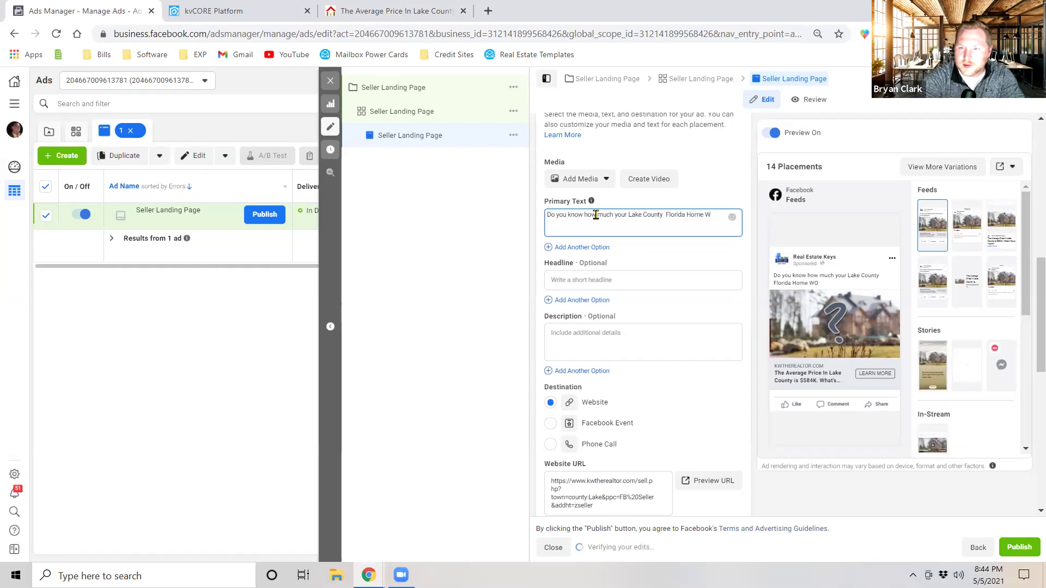
type("ort")
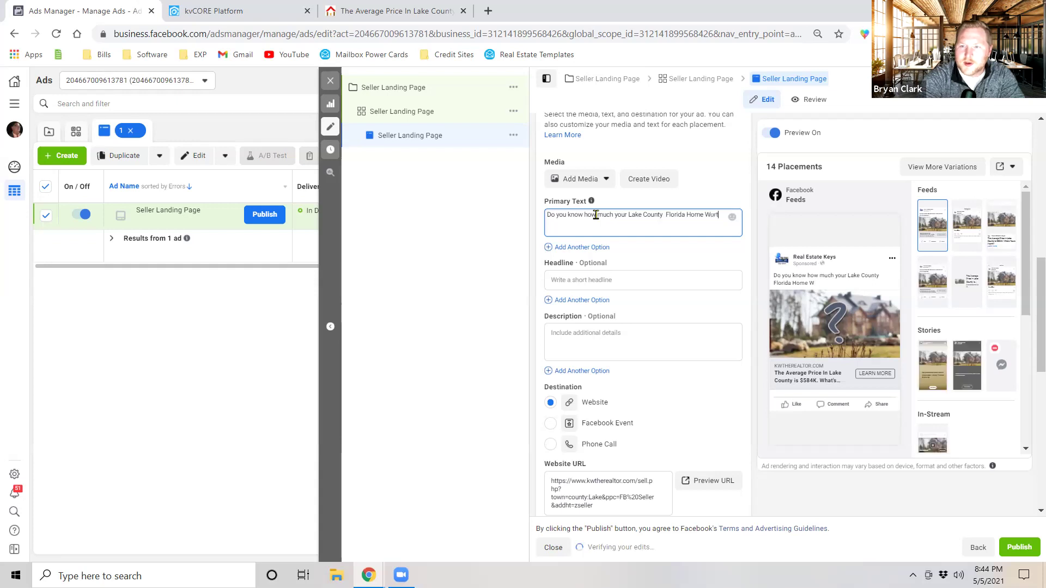
type("hj")
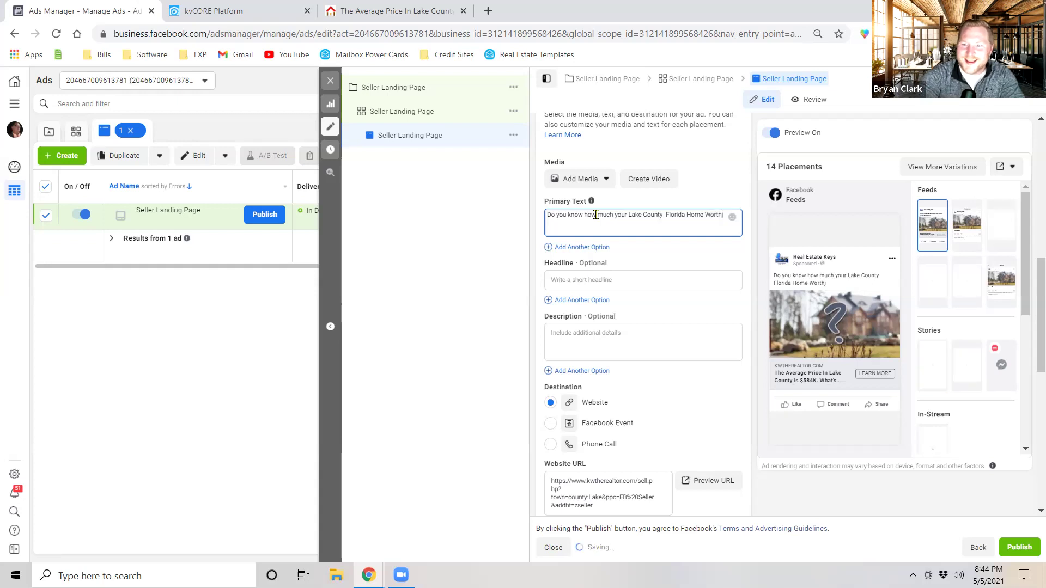
key("BackSpace")
type("?")
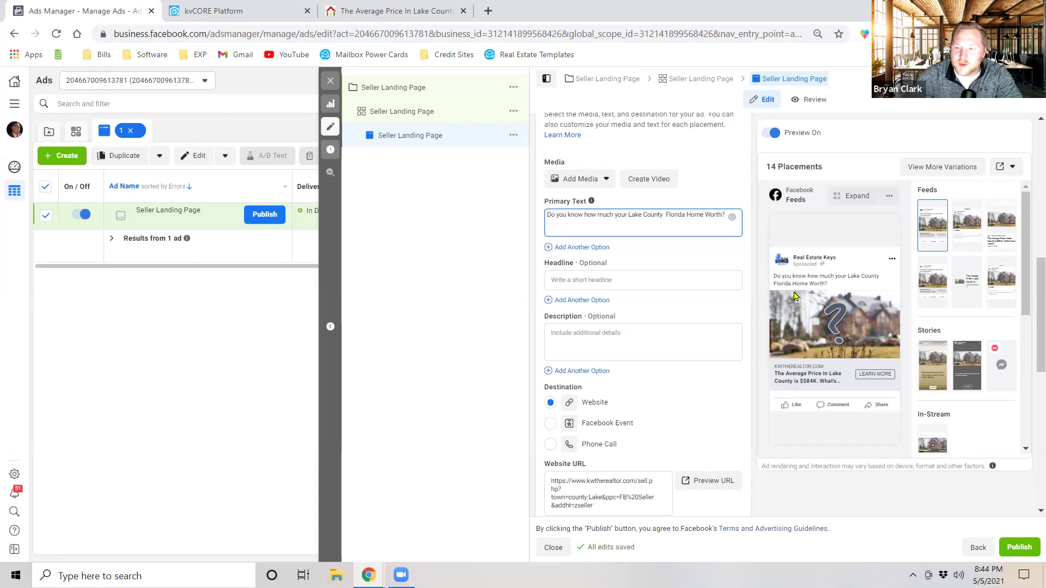
Step: Publish the Seller Landing Page campaign, ad set and ad from the bottom of the ad form
scroll(704, 317, "down", 3)
scroll(766, 381, "down", 5)
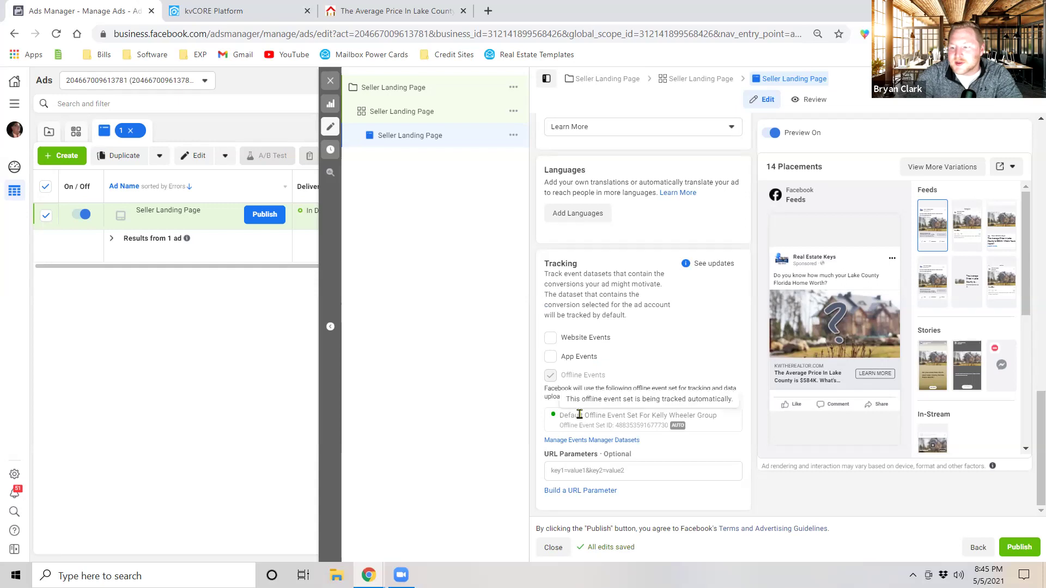
left_click(1023, 548)
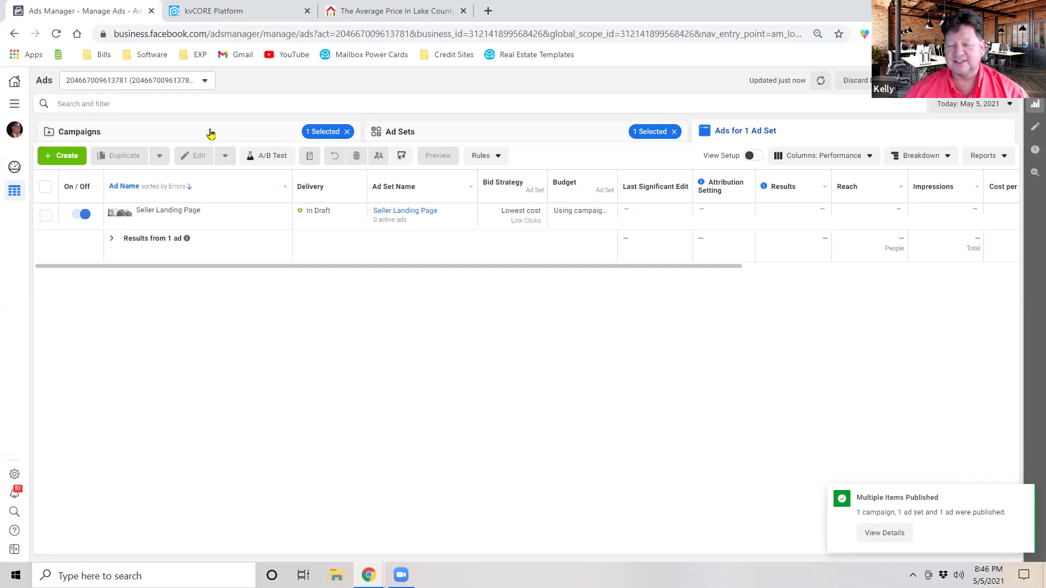
Step: Open the Campaigns list and deselect the Seller Landing Page row, now In Review
left_click(258, 139)
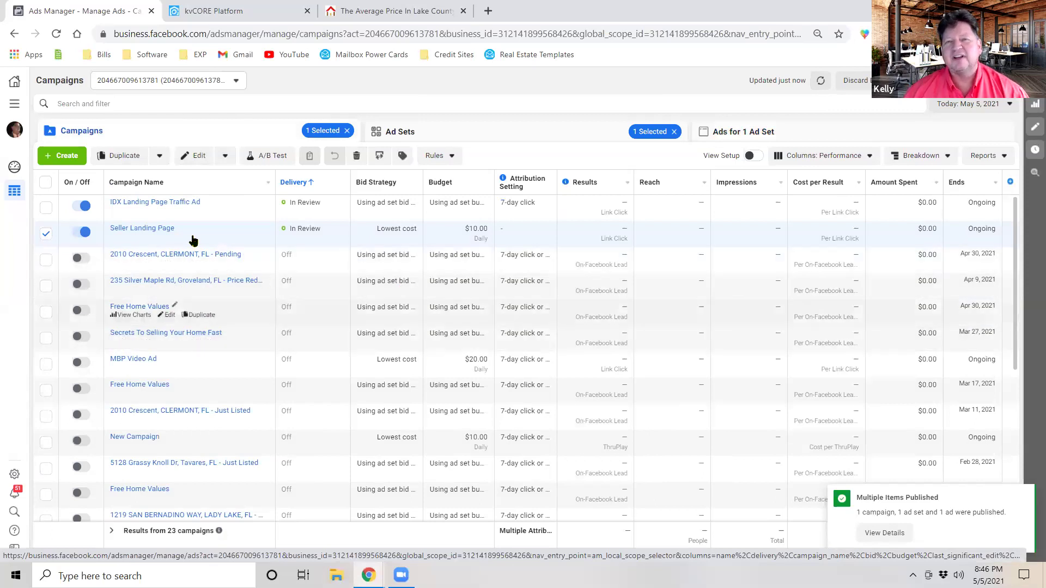
left_click(46, 233)
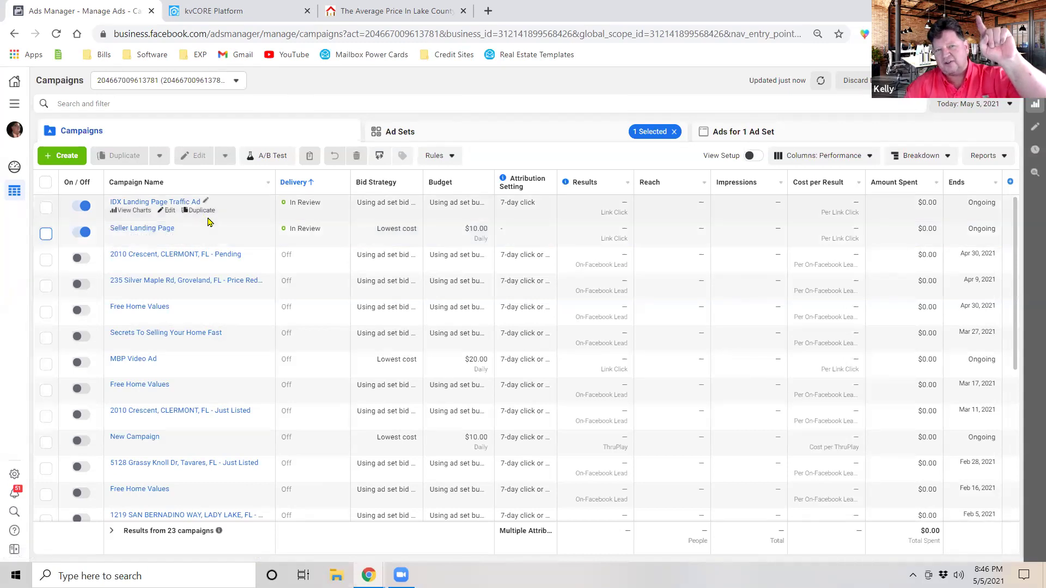
Step: On the seller landing page, enter a Clermont, FL property address and request its home value estimate
left_click(359, 12)
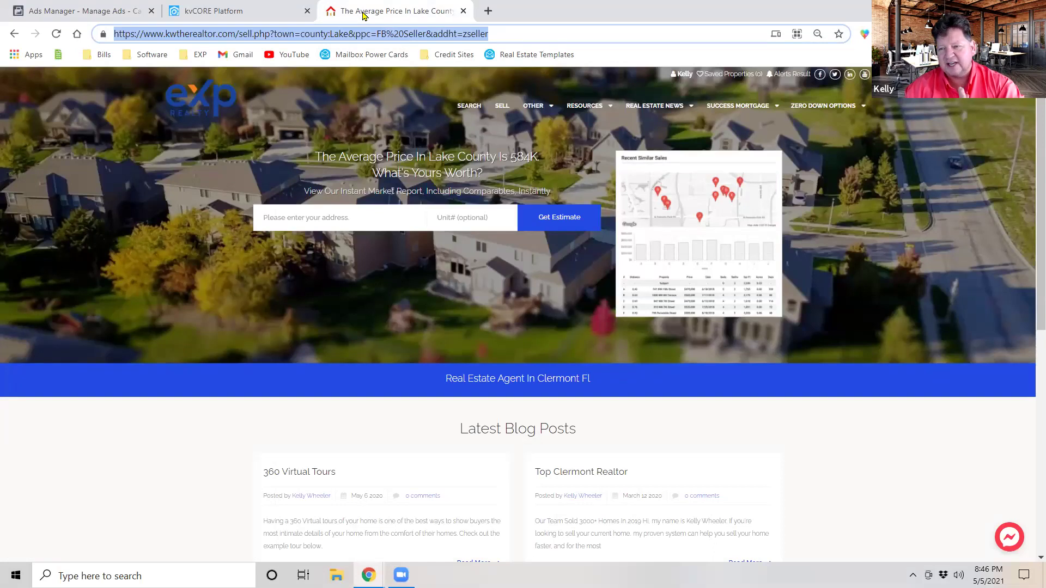
left_click(275, 216)
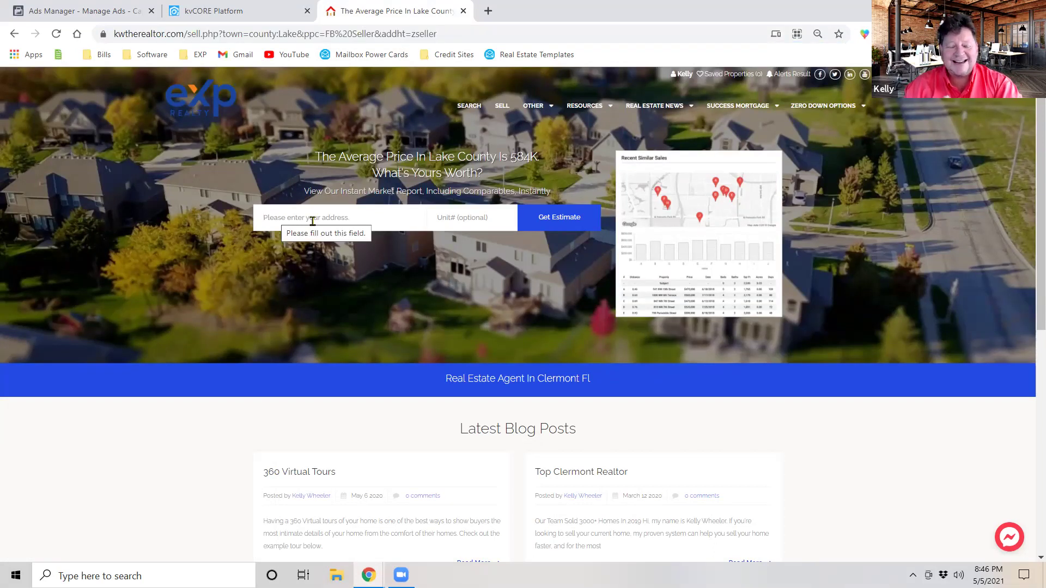
type("982")
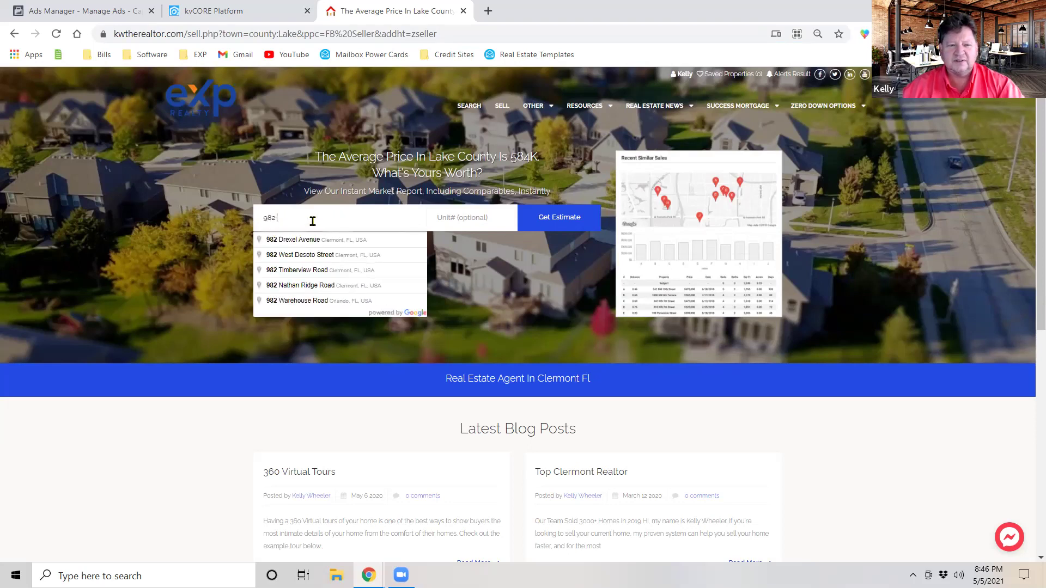
type(" n")
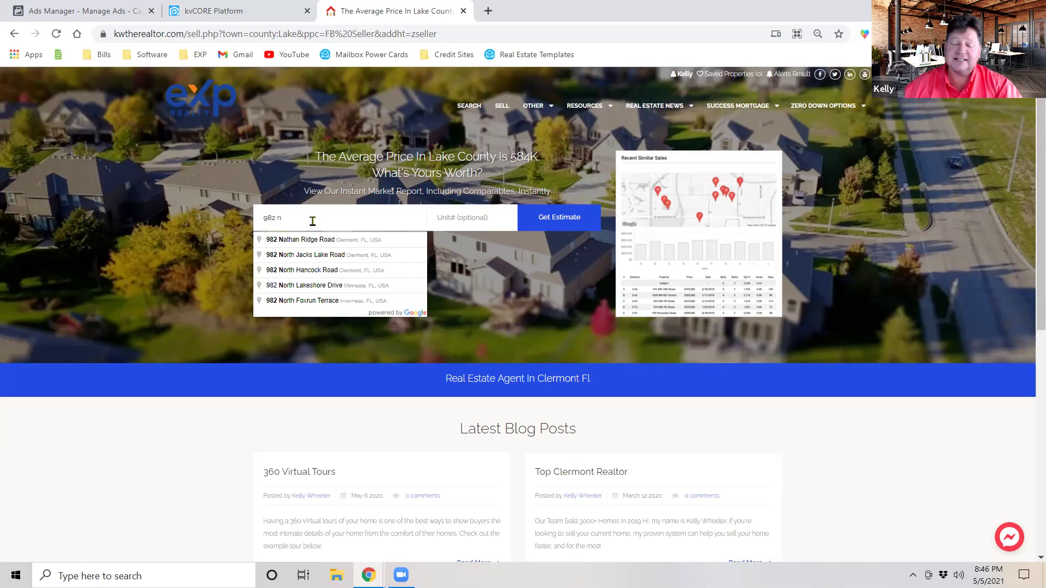
left_click(320, 256)
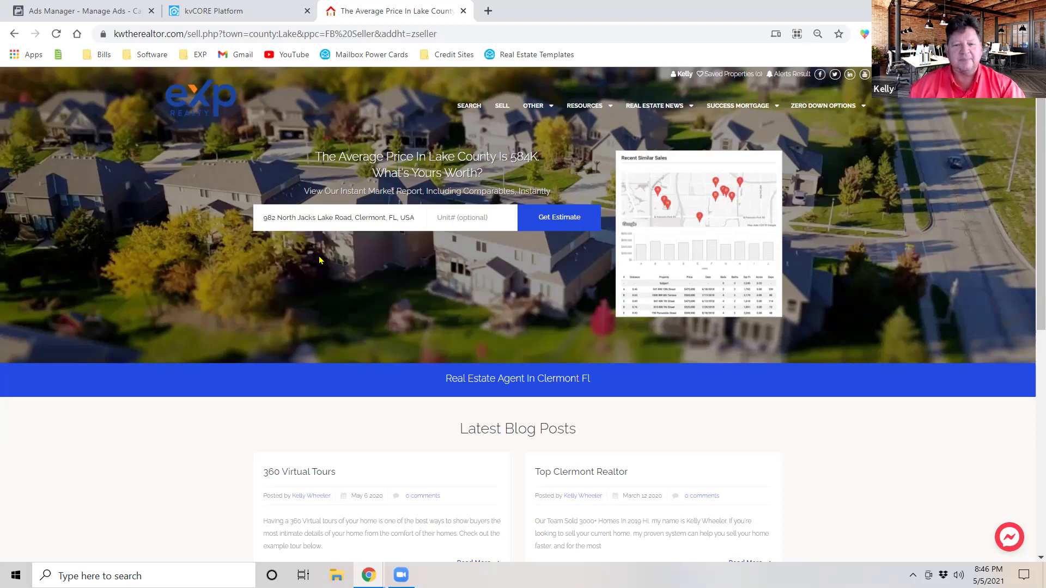
left_click(567, 219)
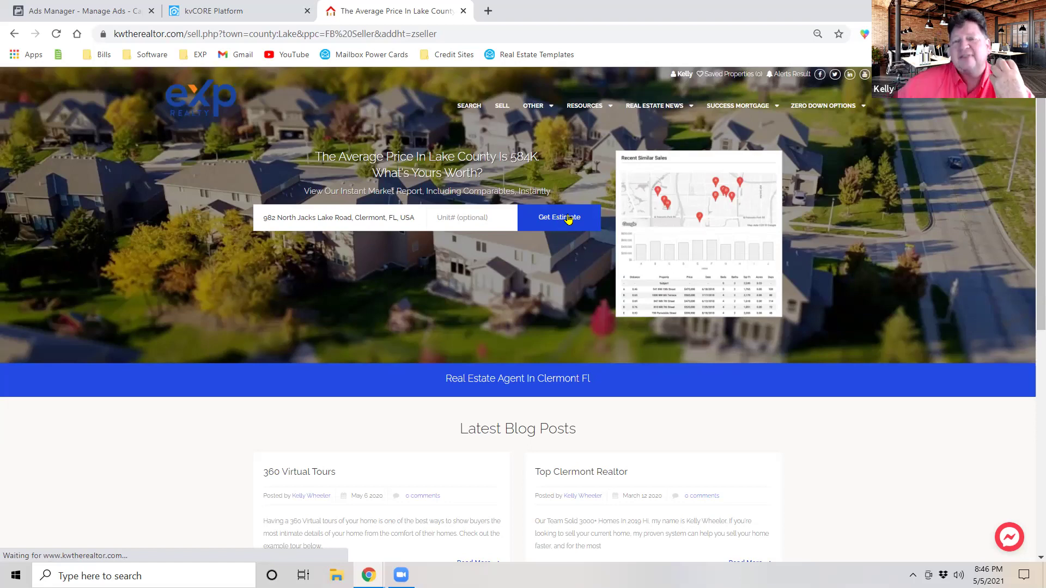
Step: Scroll through both pages of the CMA report to review its summary values and comparable listings
scroll(539, 242, "down", 2)
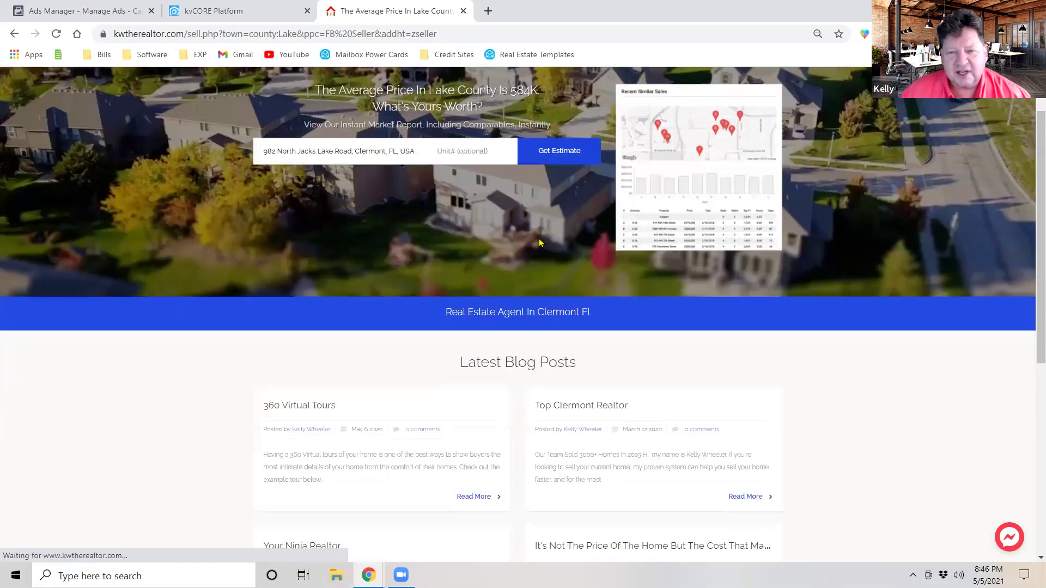
scroll(538, 242, "up", 2)
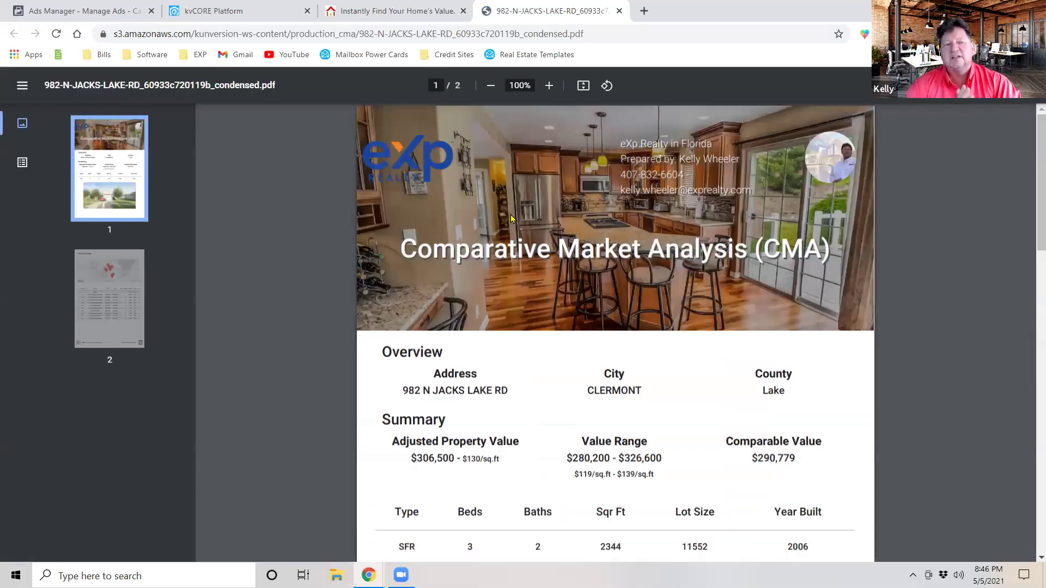
scroll(545, 216, "down", 5)
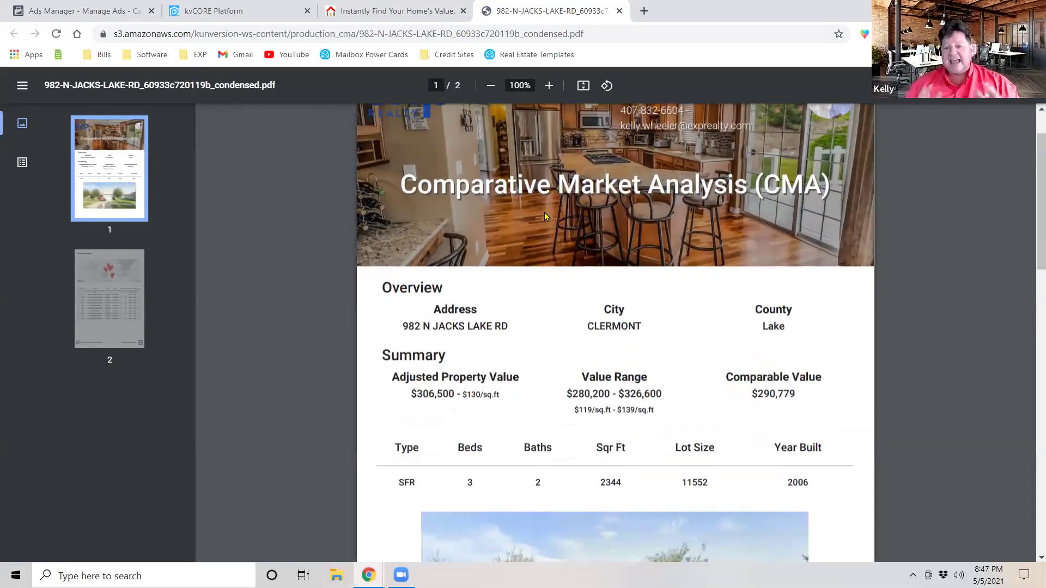
scroll(545, 216, "down", 9)
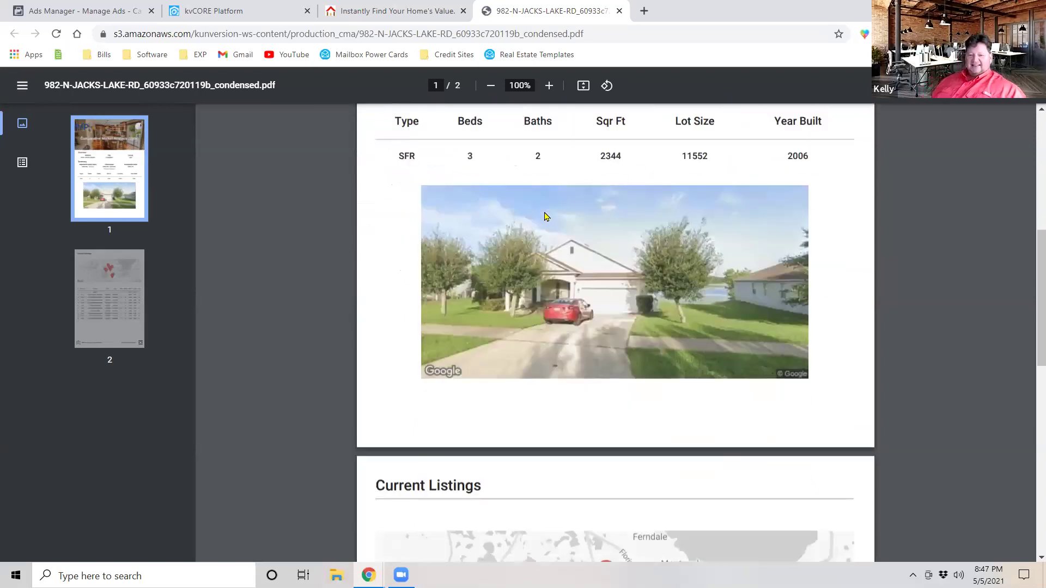
scroll(545, 217, "down", 5)
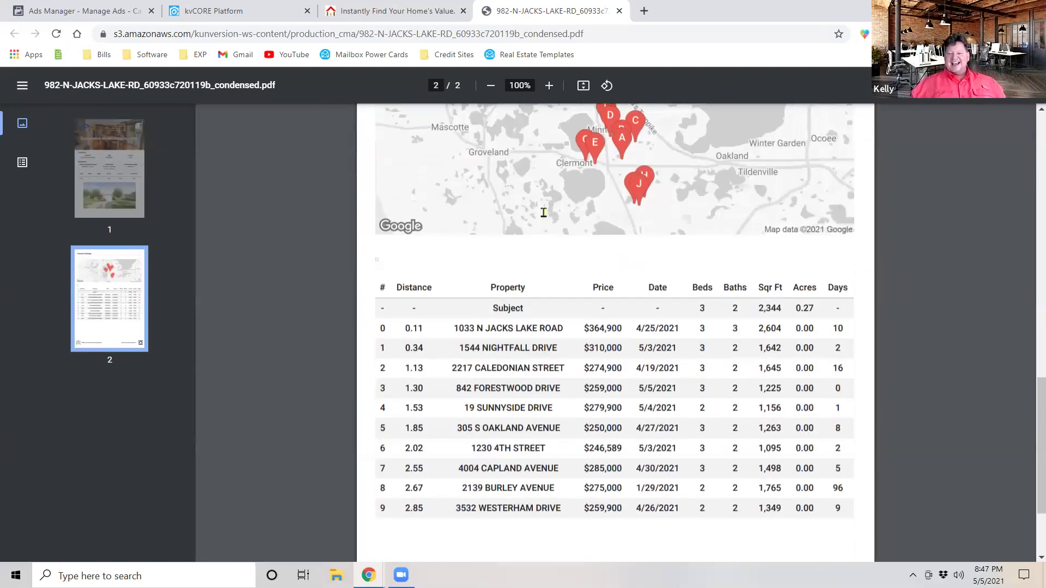
scroll(545, 218, "up", 13)
scroll(544, 221, "up", 4)
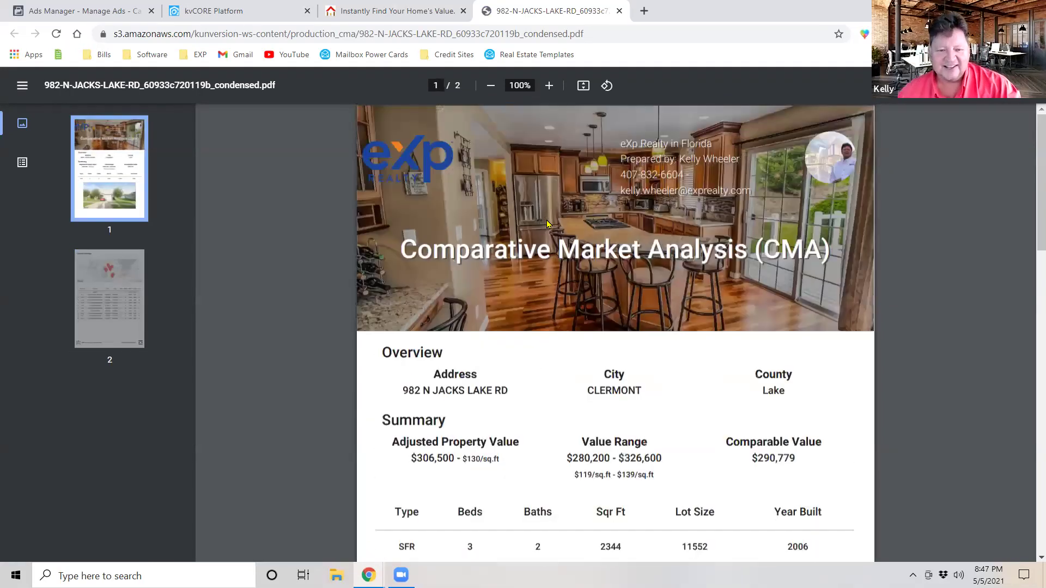
scroll(548, 223, "down", 5)
scroll(548, 224, "down", 1)
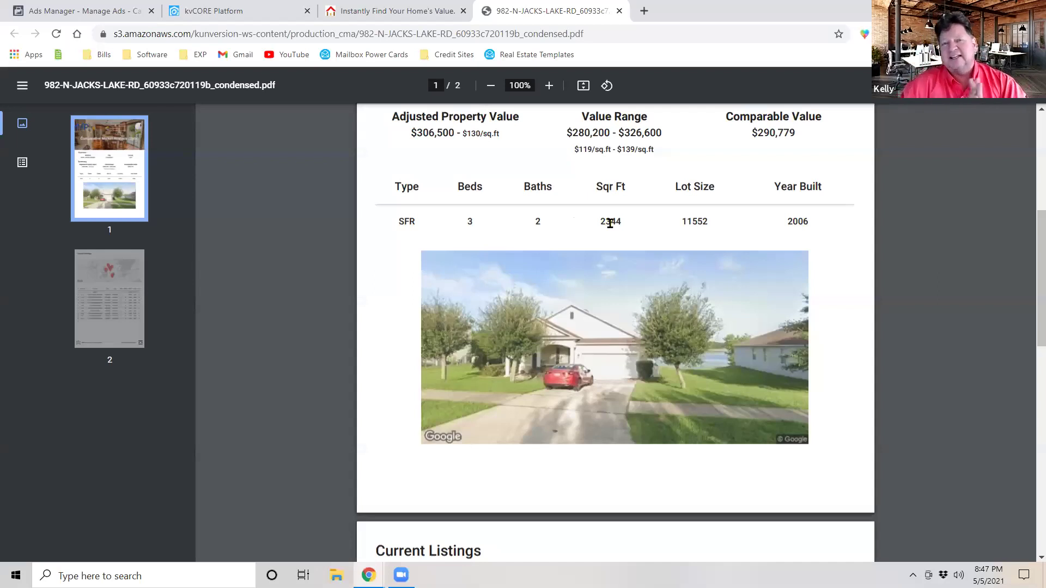
scroll(611, 250, "up", 1)
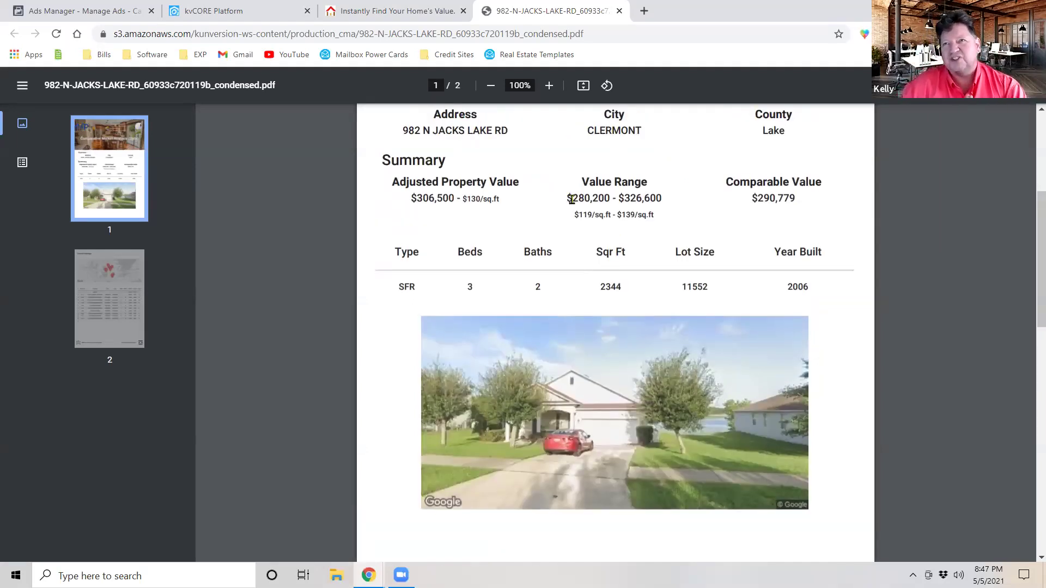
Step: Highlight the $280,200 - $326,600 value range, clear the highlight, and re-scan the report
left_click_drag(571, 199, 662, 203)
left_click(662, 203)
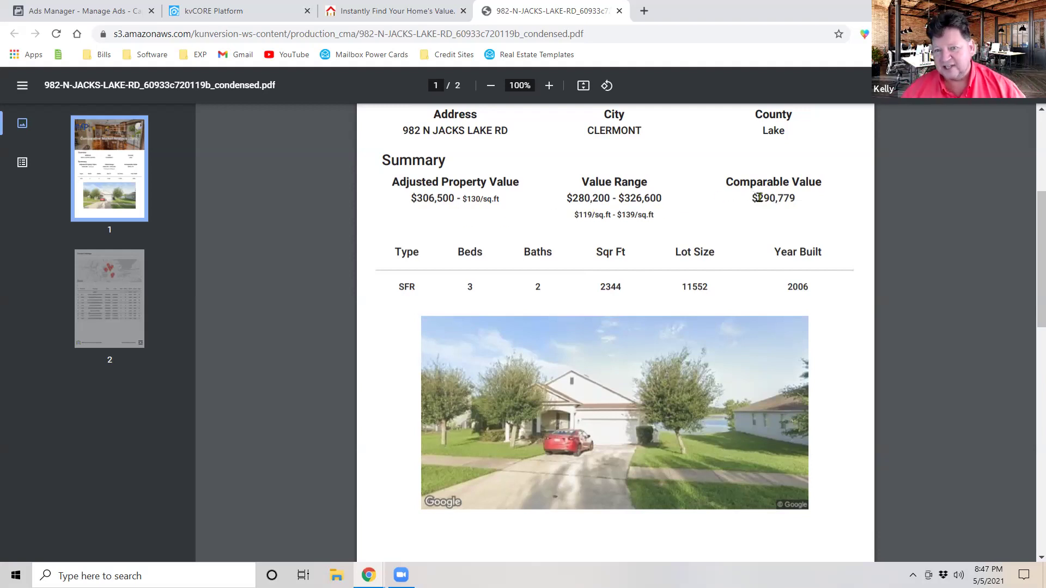
scroll(536, 253, "up", 1)
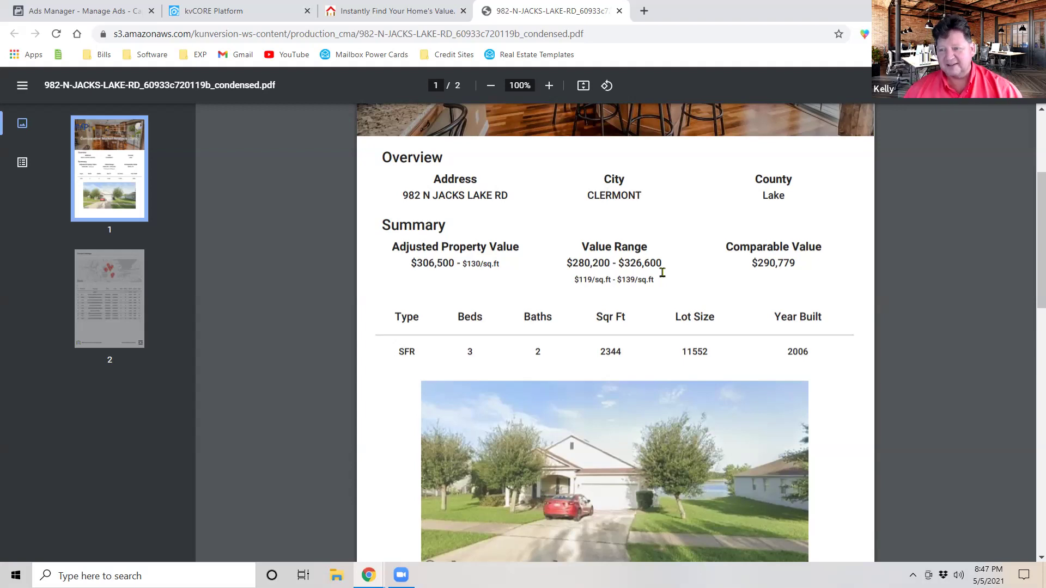
scroll(663, 273, "down", 6)
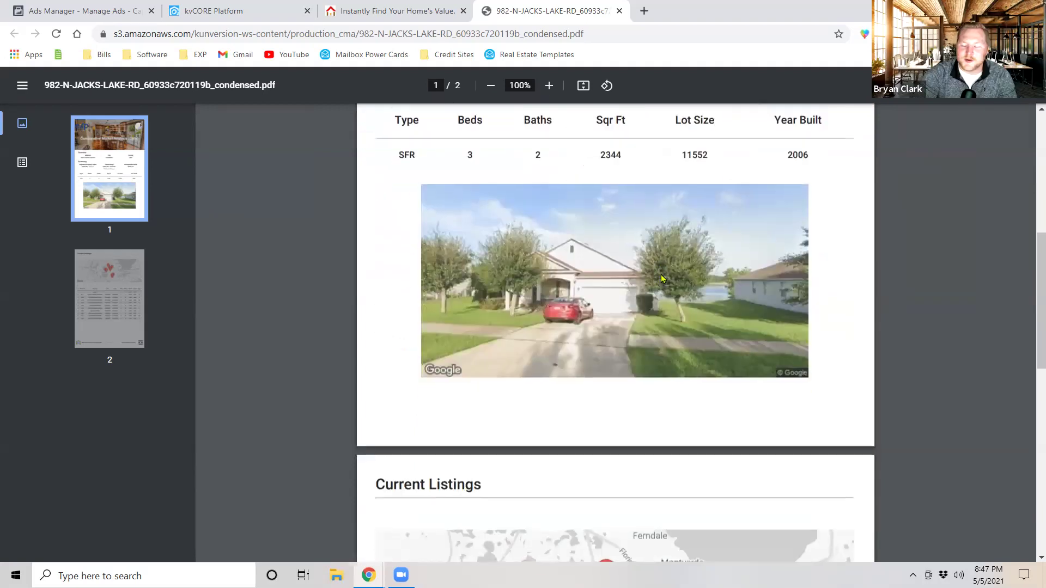
scroll(664, 282, "down", 5)
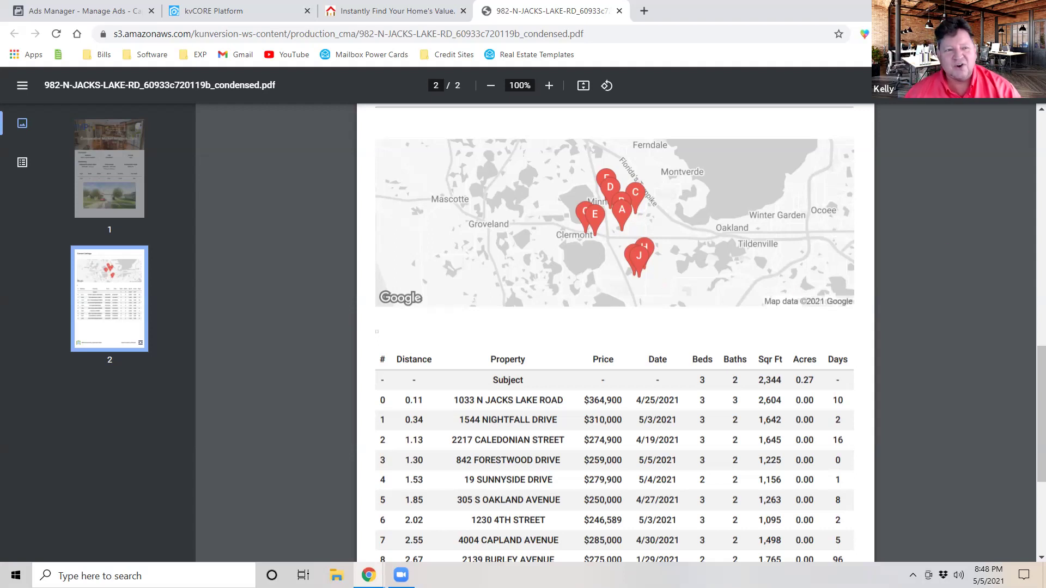
scroll(872, 235, "up", 15)
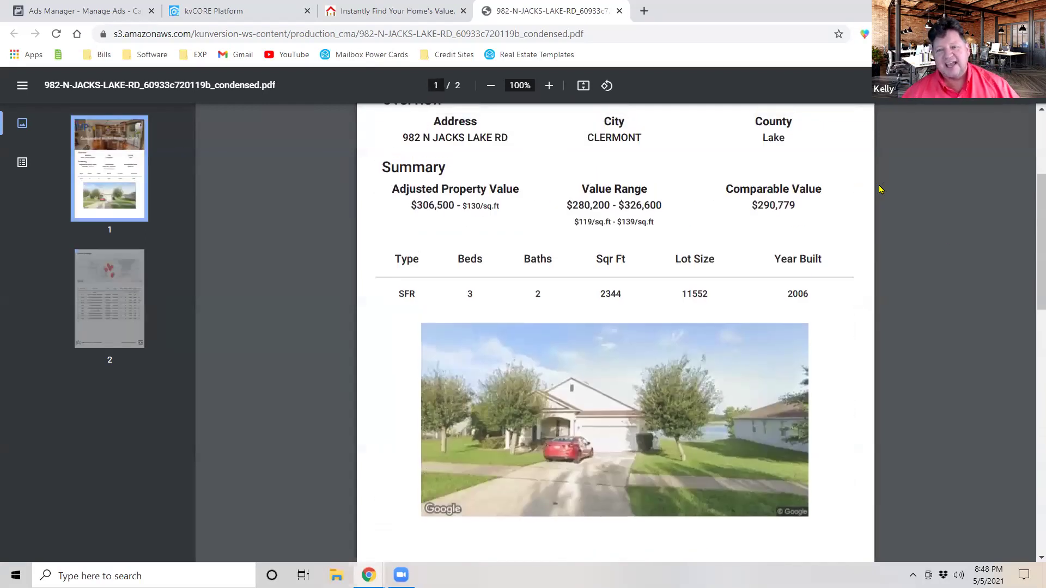
Step: Scroll back to the top of the CMA PDF report
scroll(828, 208, "up", 1)
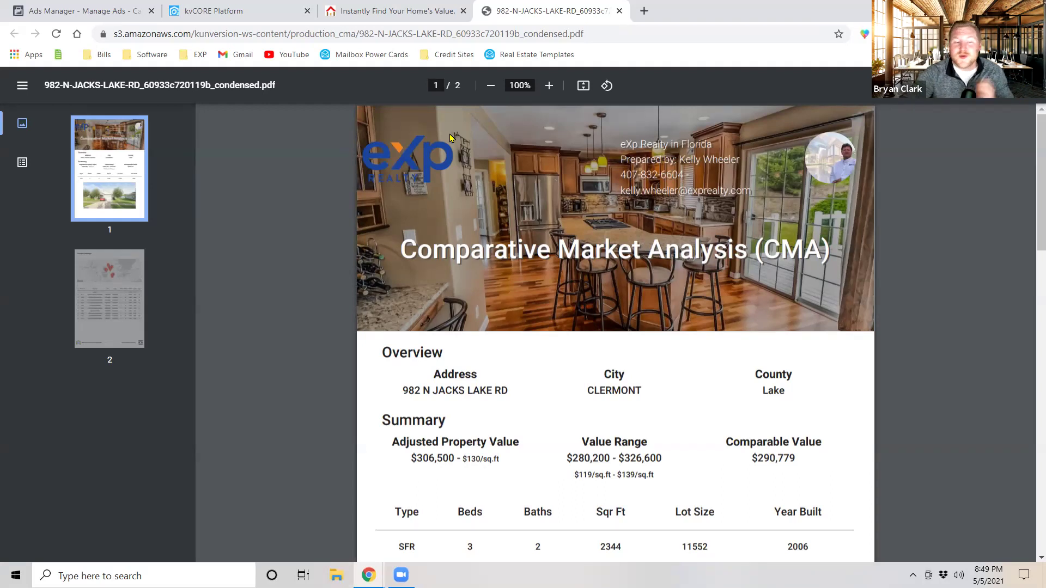
left_click(376, 11)
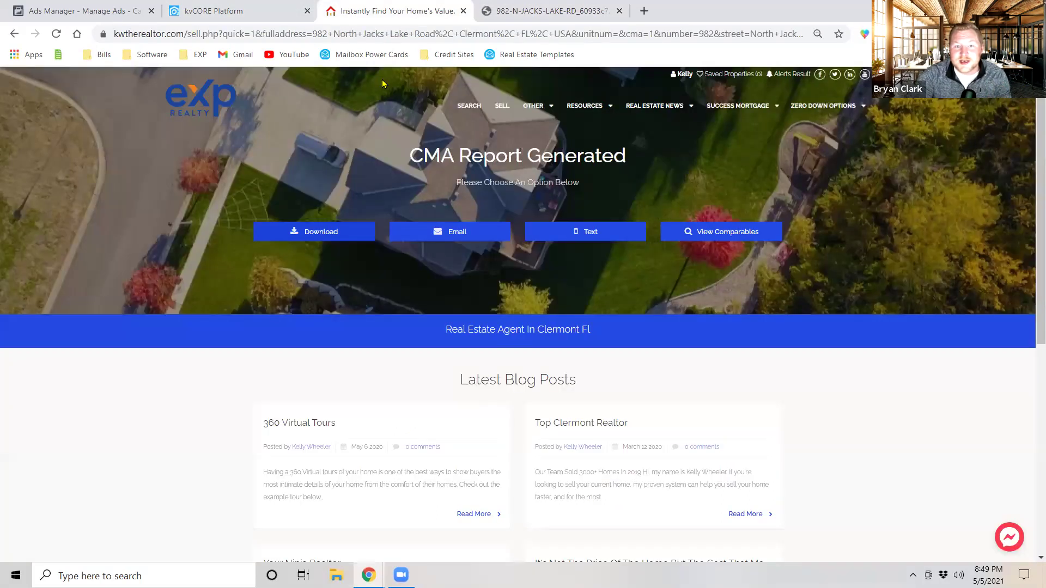